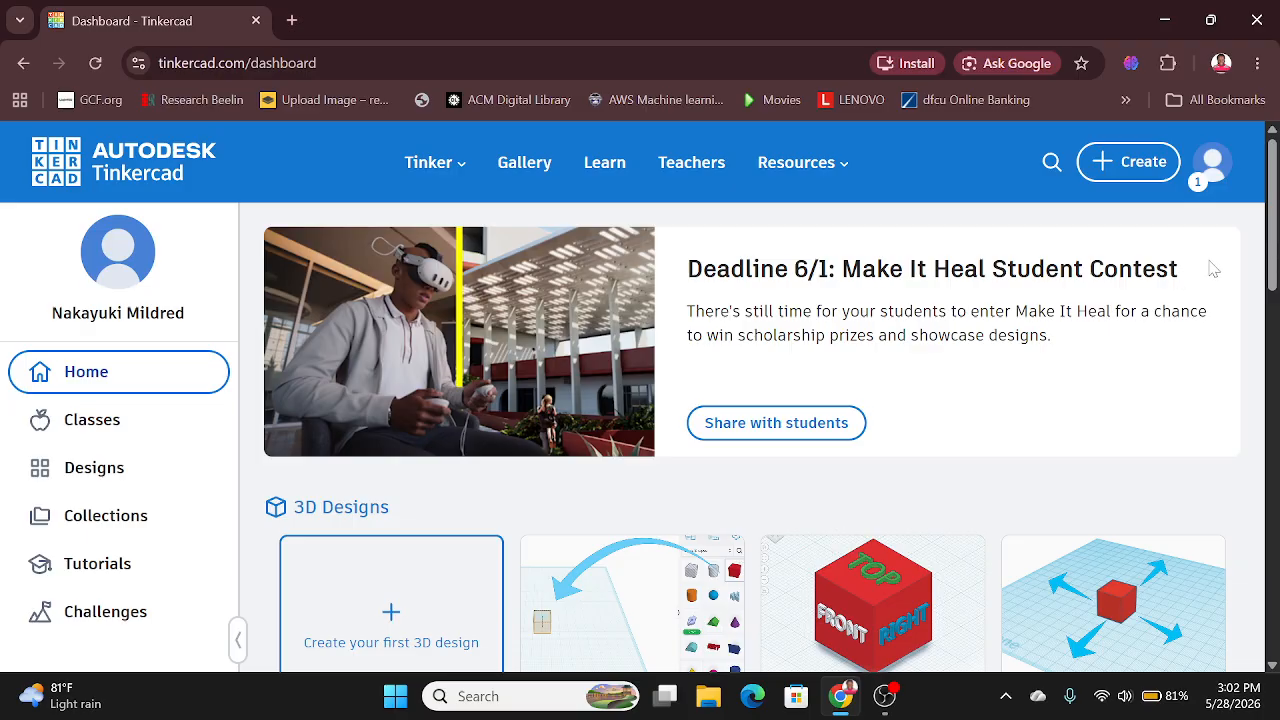
Step: Create a new Circuits design from the dashboard and dismiss the tip about pre-made Starters circuits
{"action": "scroll", "coordinate": [1274, 268], "scroll_direction": "down", "scroll_amount": 3}
{"action": "scroll", "coordinate": [590, 566], "scroll_direction": "down", "scroll_amount": 2}
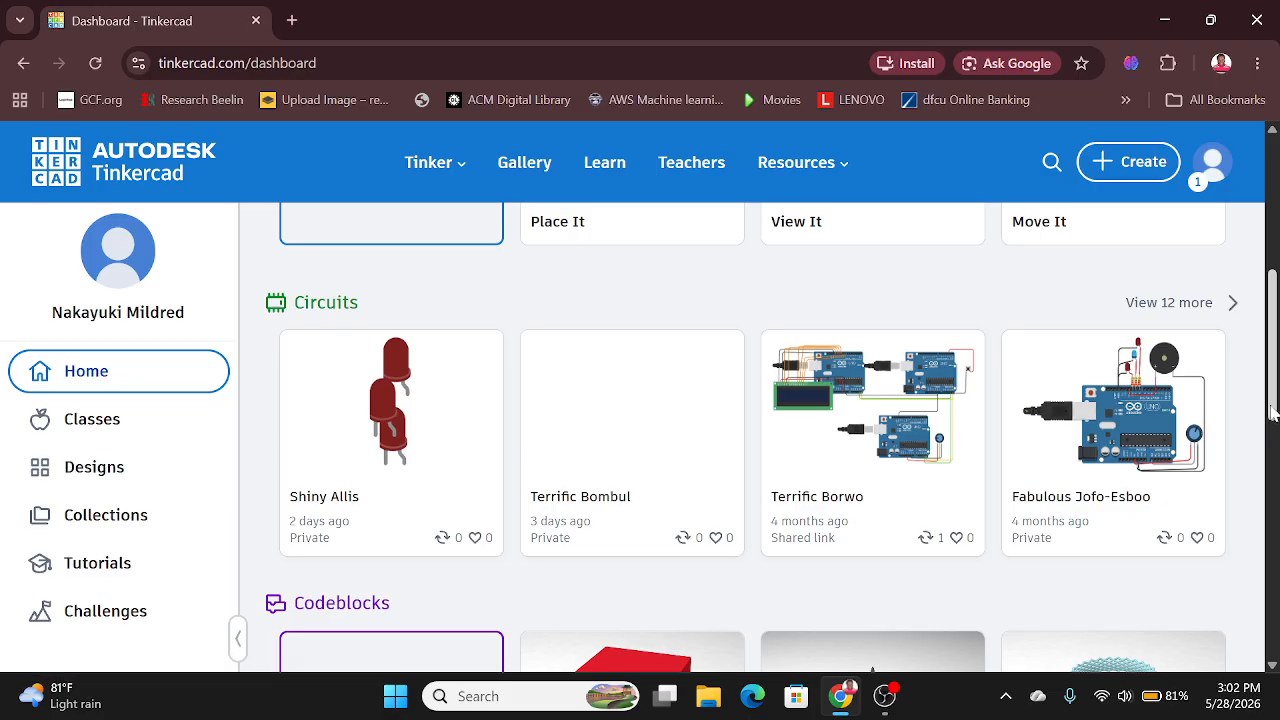
{"action": "scroll", "coordinate": [1275, 428], "scroll_direction": "up", "scroll_amount": 4}
{"action": "left_click_drag", "start_coordinate": [1275, 260], "coordinate": [1275, 242]}
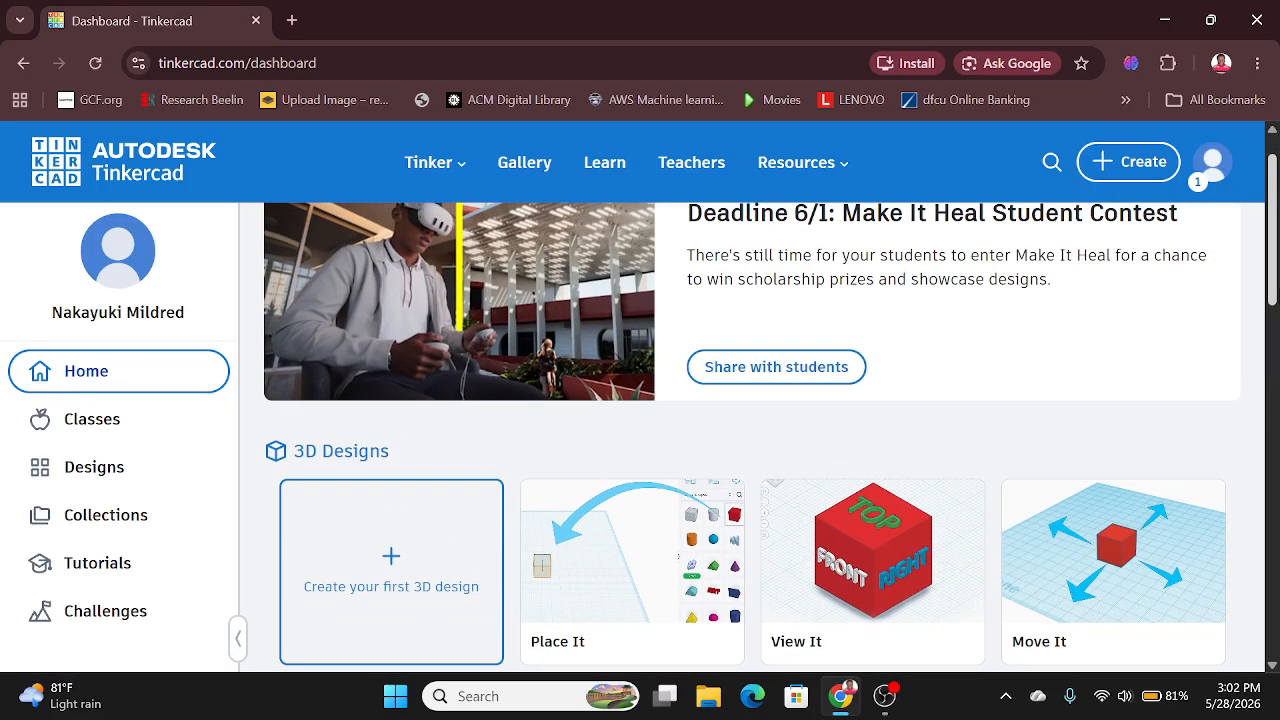
{"action": "left_click", "coordinate": [1138, 170]}
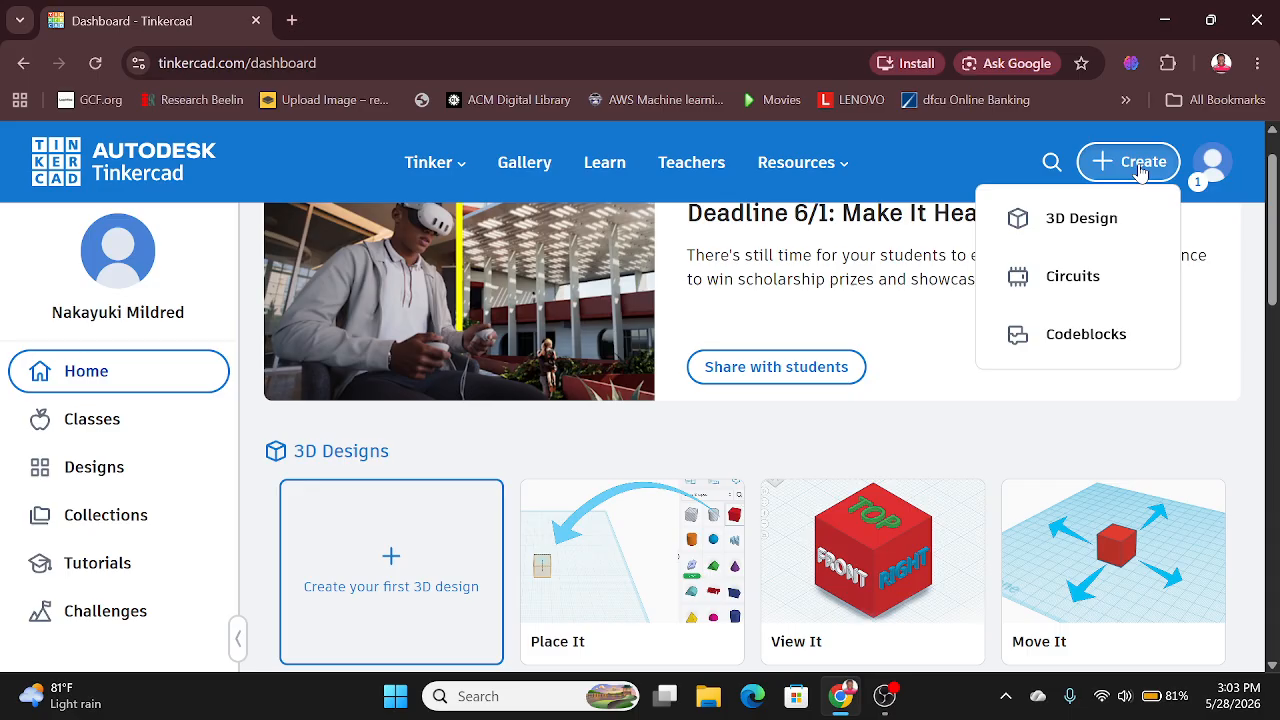
{"action": "left_click", "coordinate": [1093, 283]}
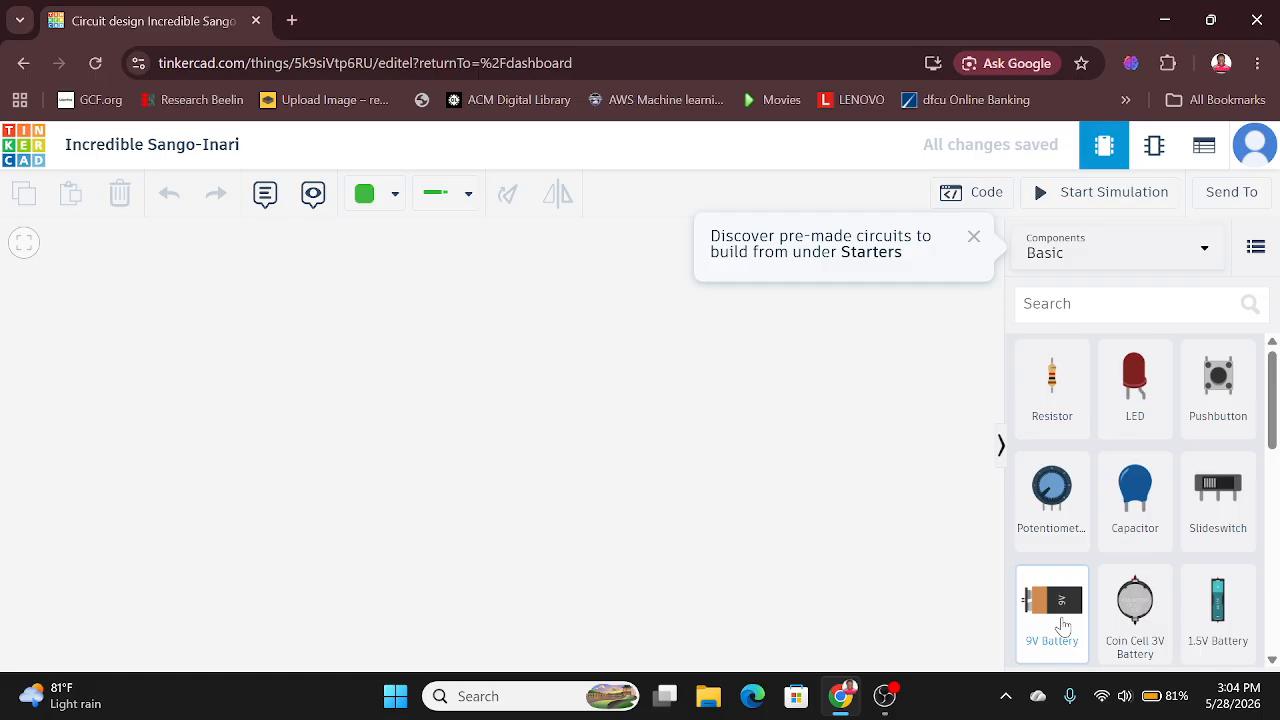
{"action": "left_click", "coordinate": [969, 241]}
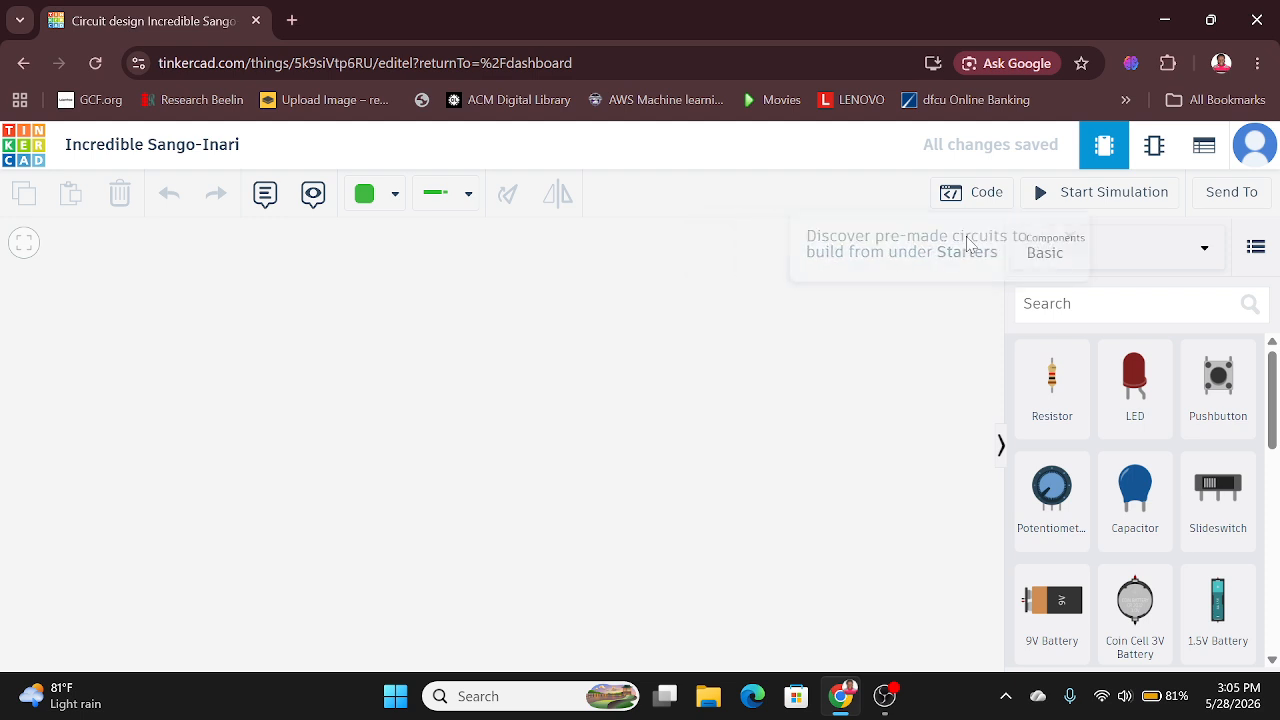
Step: Place a resistor, a potentiometer, a red LED and a pushbutton in the empty circuit workspace
{"action": "left_click", "coordinate": [1048, 388]}
{"action": "left_click_drag", "start_coordinate": [1048, 388], "coordinate": [800, 372]}
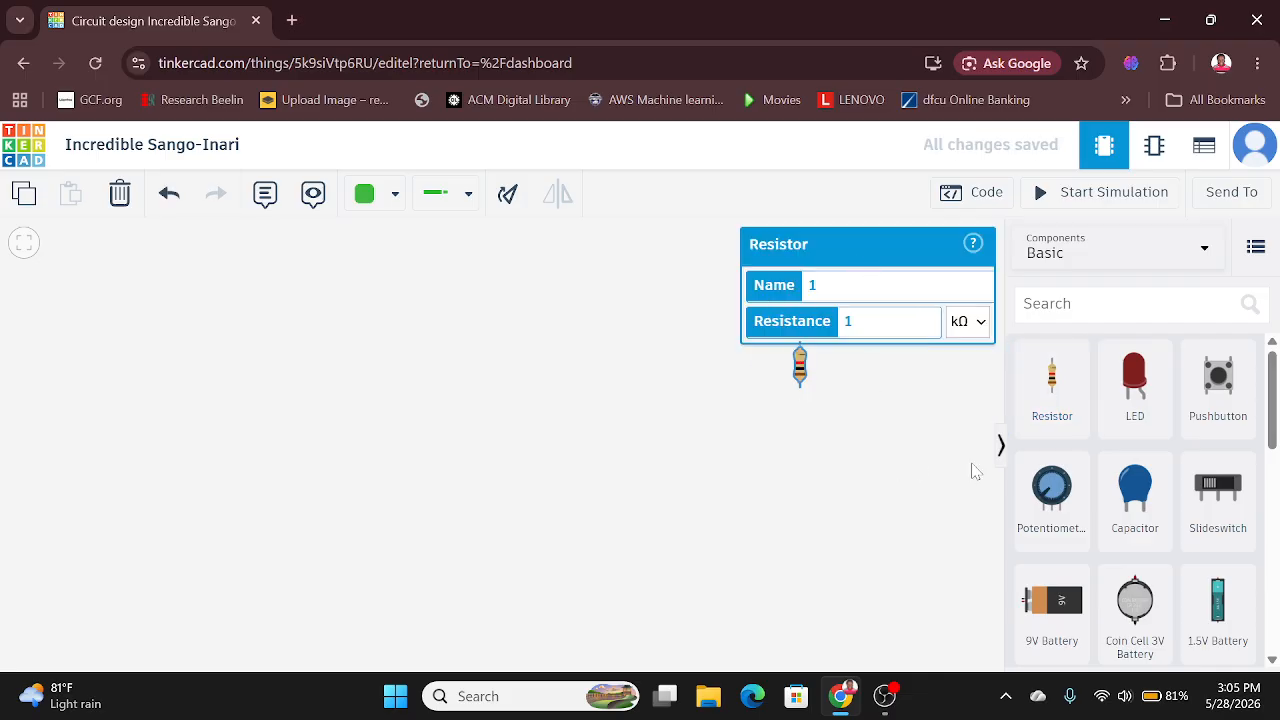
{"action": "left_click_drag", "start_coordinate": [1063, 508], "coordinate": [545, 428]}
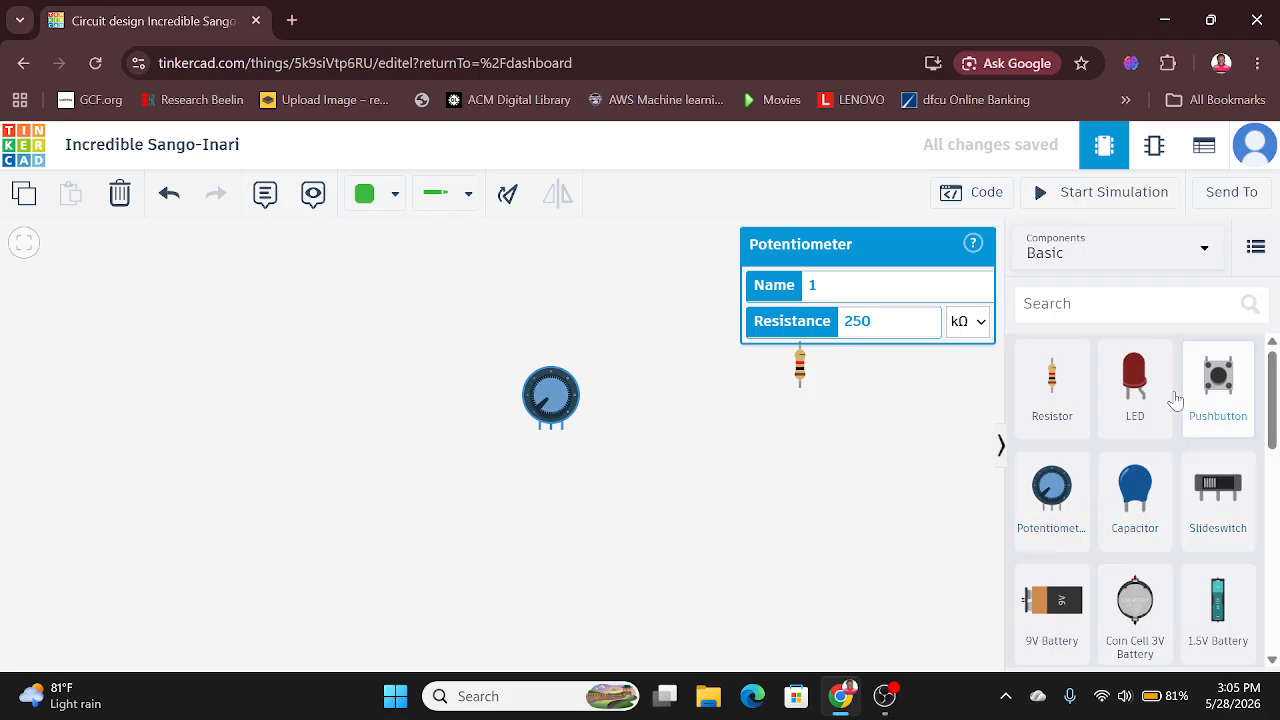
{"action": "left_click", "coordinate": [1135, 389]}
{"action": "left_click_drag", "start_coordinate": [1135, 389], "coordinate": [645, 349]}
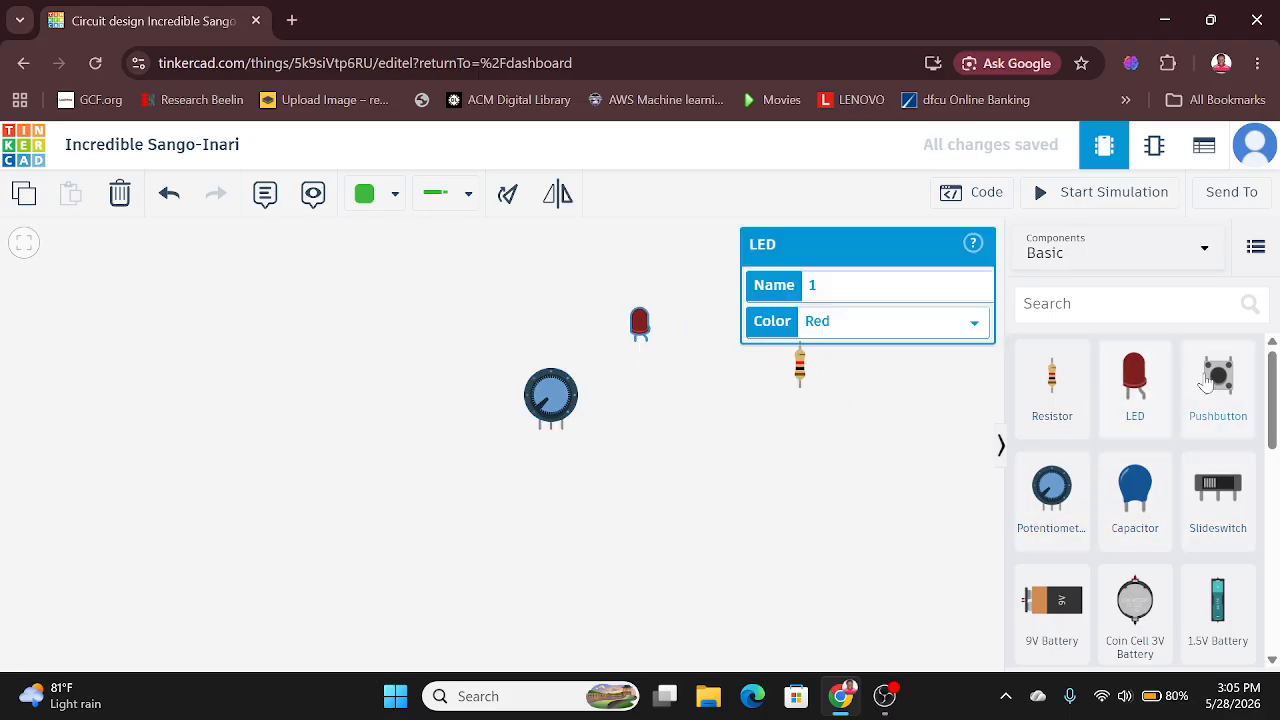
{"action": "left_click", "coordinate": [1222, 404]}
{"action": "left_click_drag", "start_coordinate": [1065, 462], "coordinate": [386, 398]}
{"action": "left_click", "coordinate": [494, 537]}
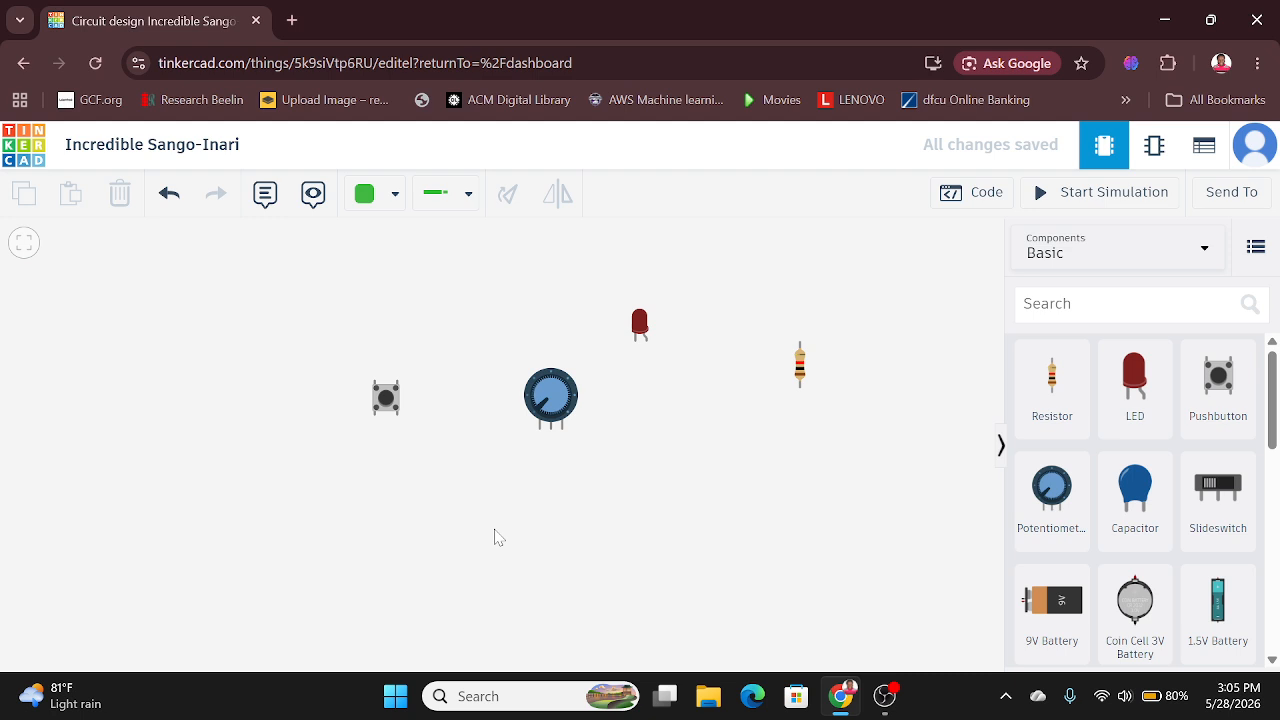
Step: Rearrange the parts so the pushbutton sits beside the LED and the potentiometer lies between the LED and the resistor
{"action": "left_click_drag", "start_coordinate": [387, 399], "coordinate": [461, 364]}
{"action": "left_click_drag", "start_coordinate": [640, 325], "coordinate": [580, 305]}
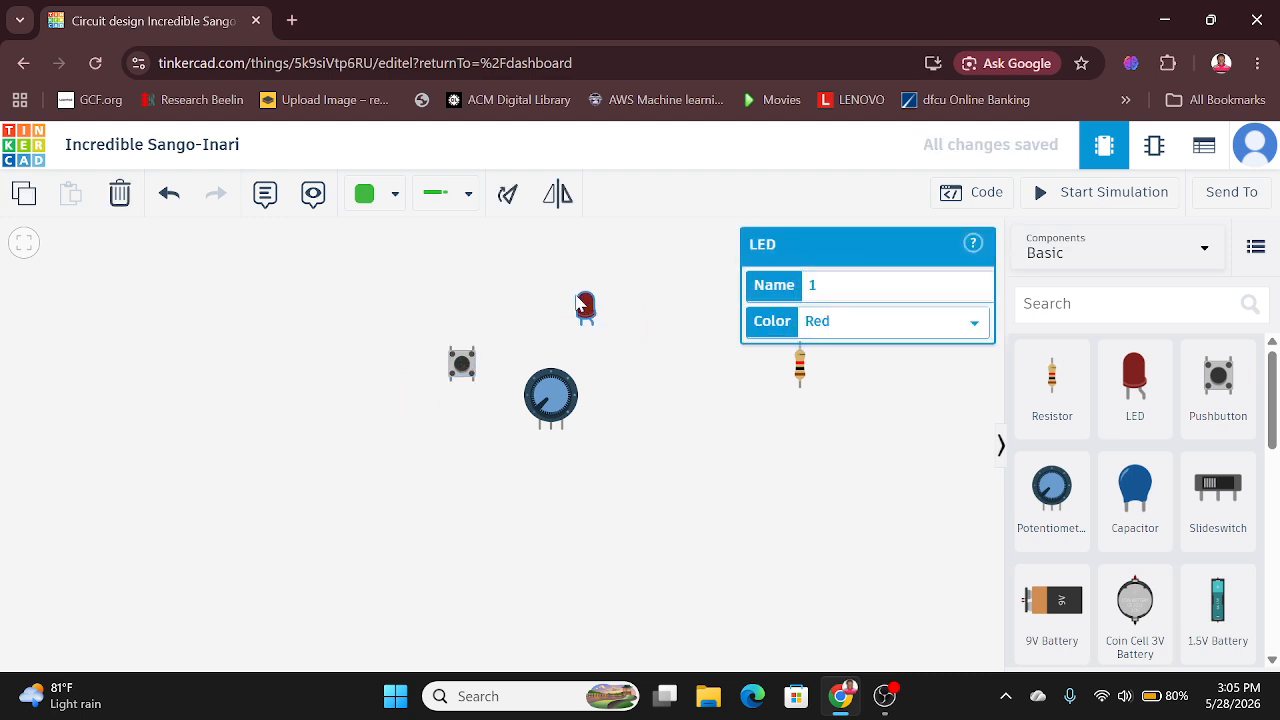
{"action": "left_click", "coordinate": [640, 440]}
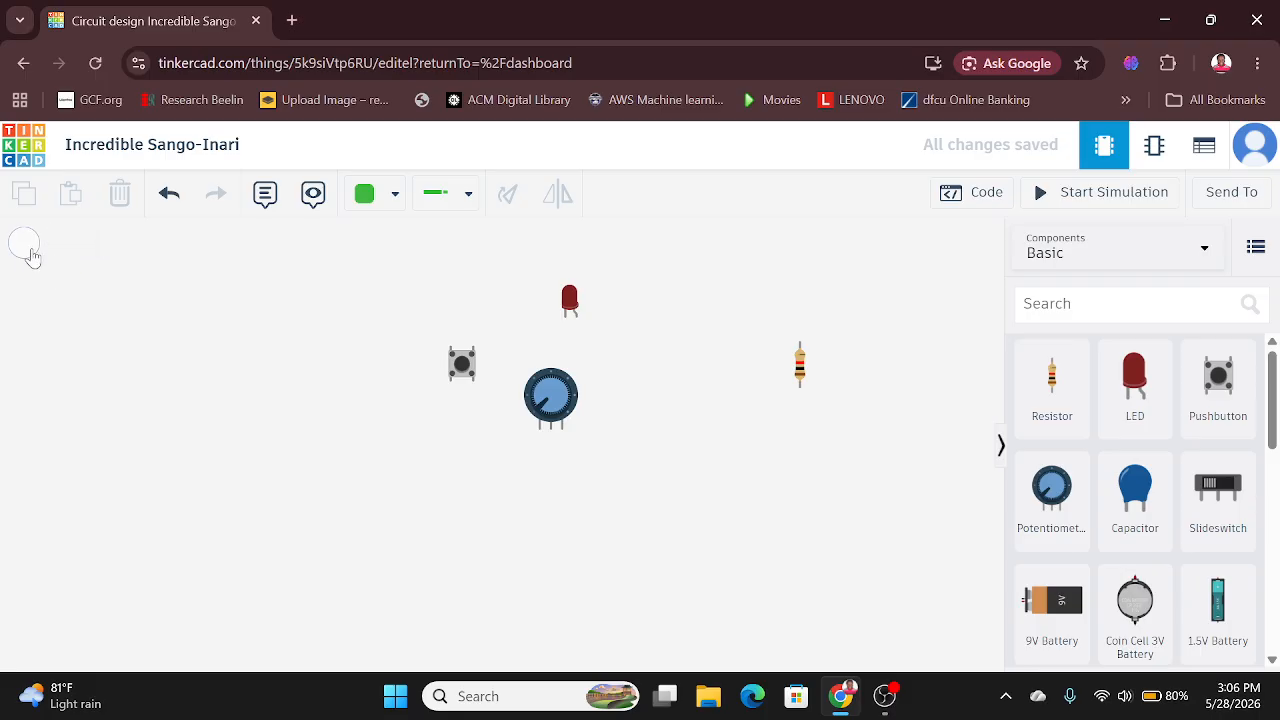
{"action": "left_click", "coordinate": [28, 254]}
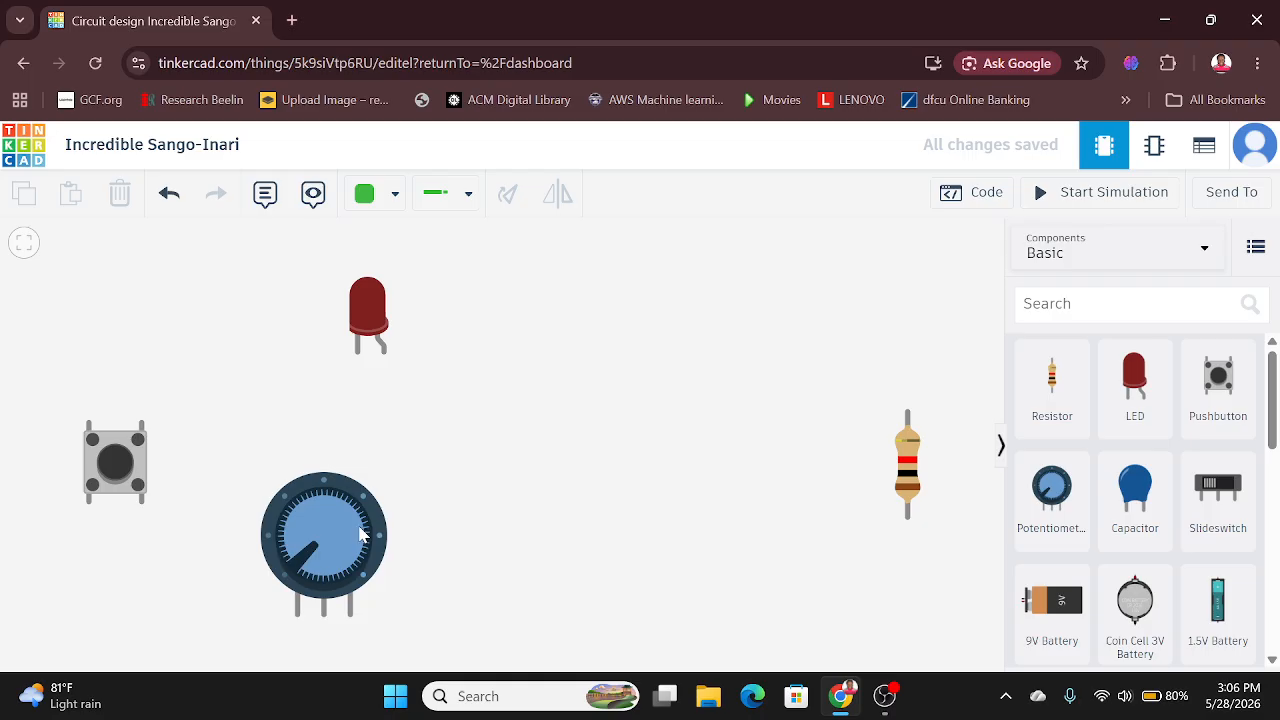
{"action": "left_click_drag", "start_coordinate": [372, 530], "coordinate": [615, 366]}
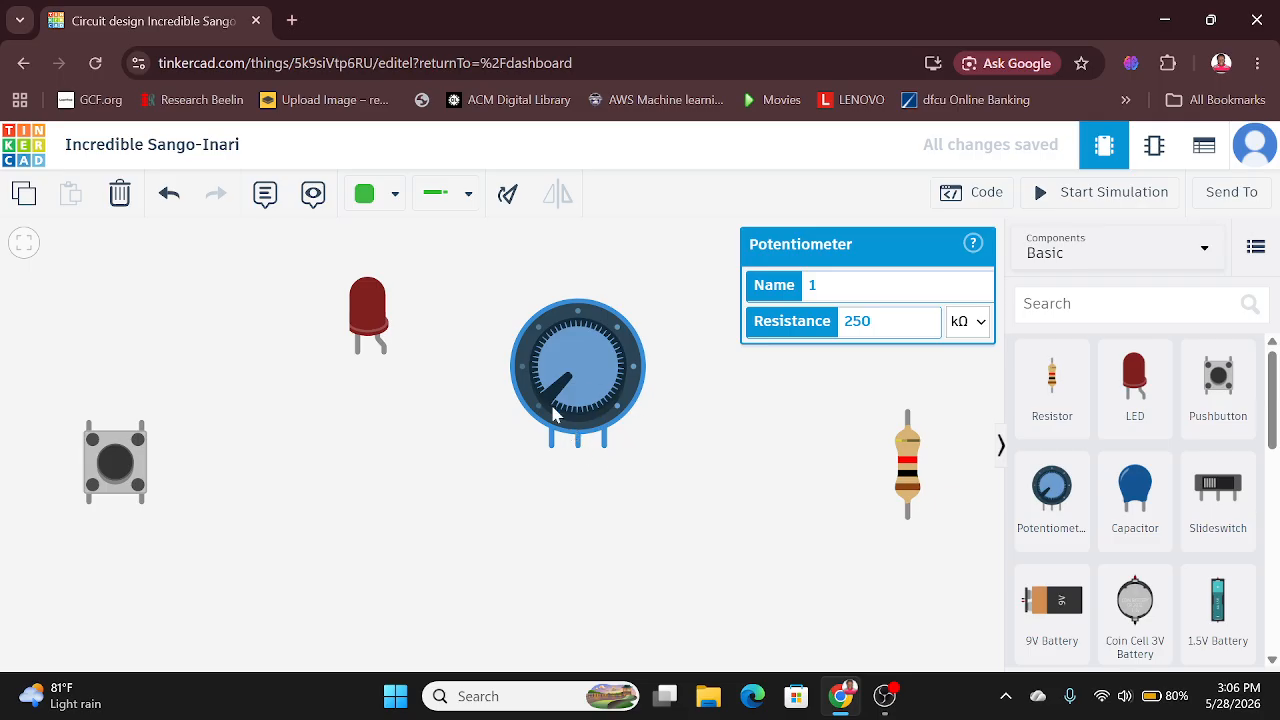
Step: Wire the LED's bent leg to Terminal 2 of the resistor, with a bend over the potentiometer
{"action": "left_click", "coordinate": [384, 351]}
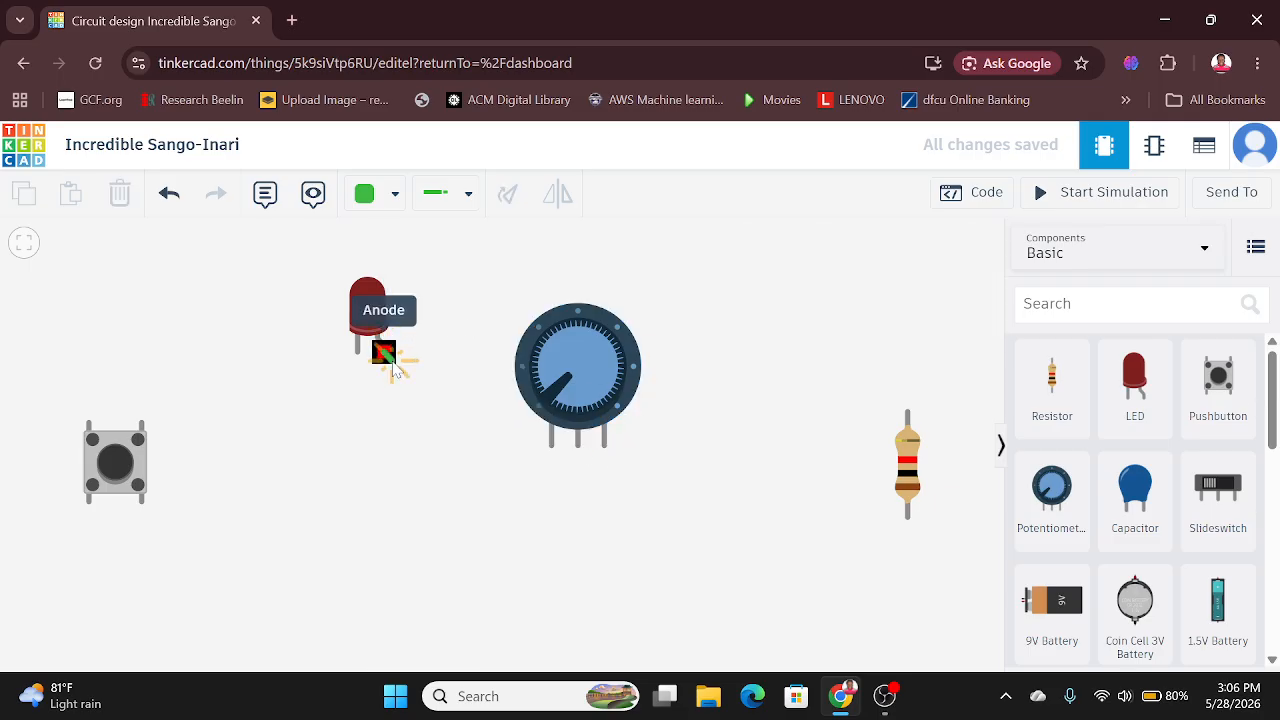
{"action": "left_click", "coordinate": [549, 410]}
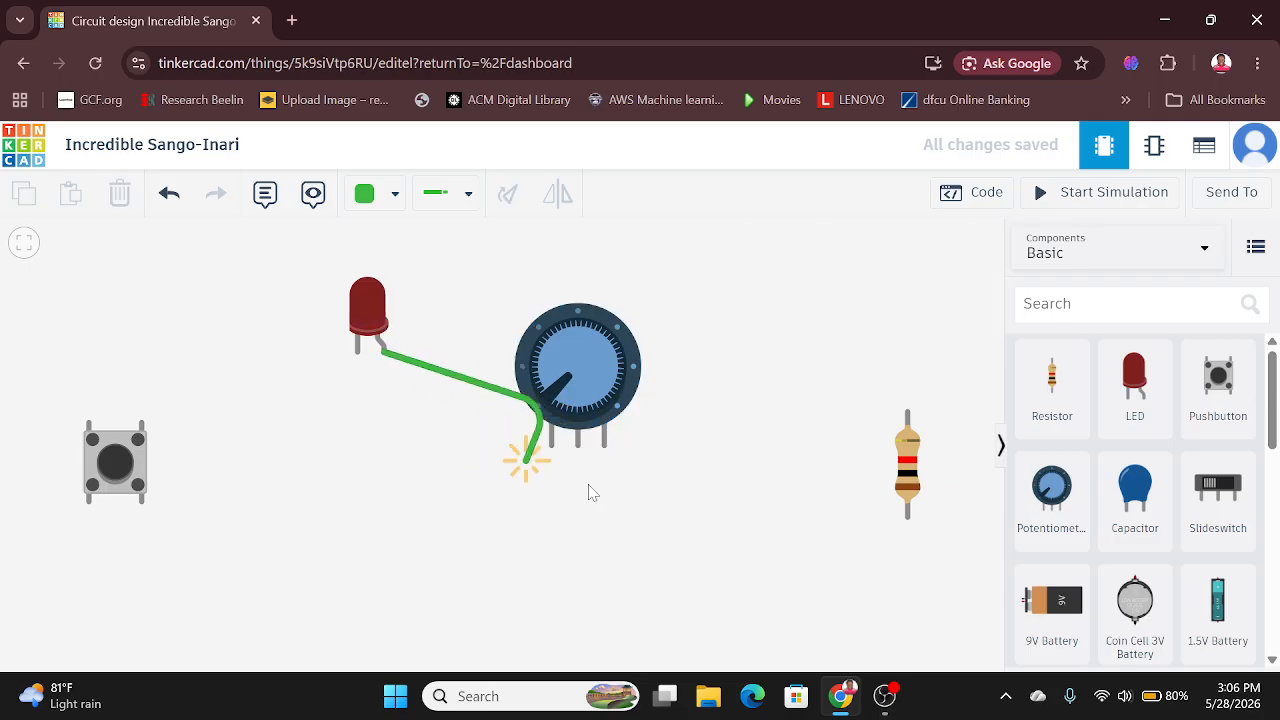
{"action": "left_click", "coordinate": [907, 414]}
{"action": "left_click", "coordinate": [764, 524]}
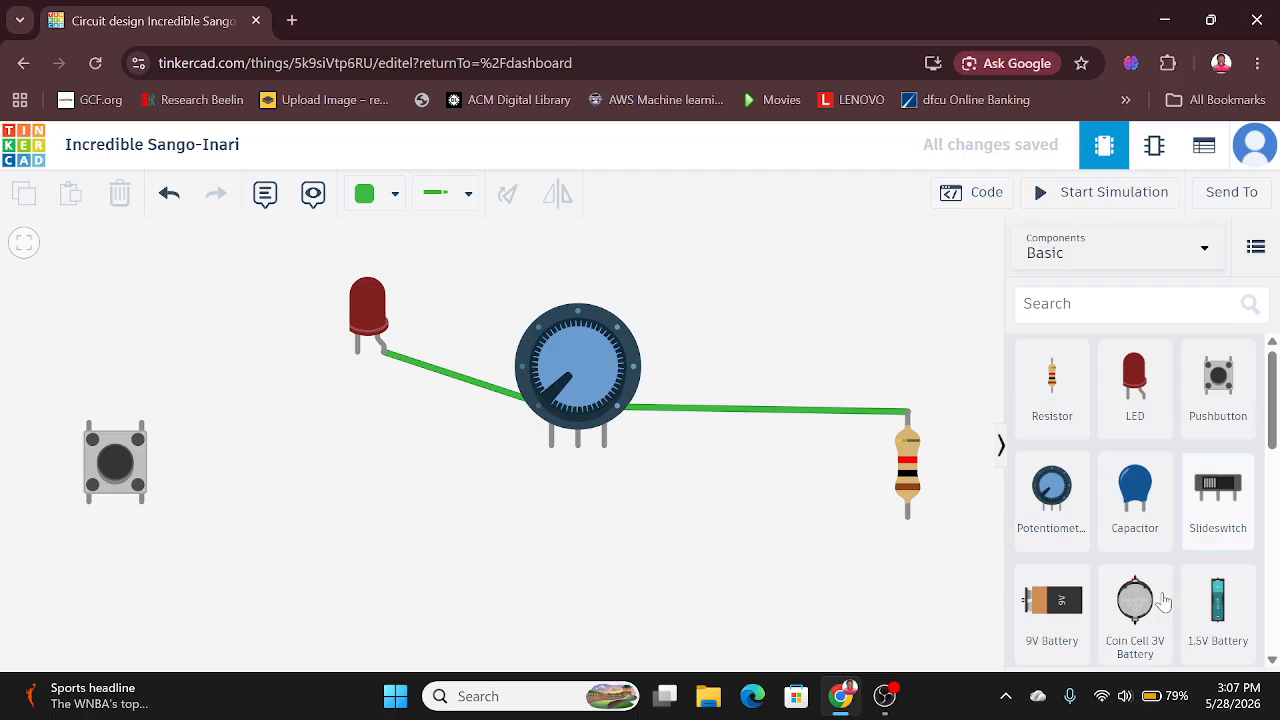
Step: Search the components for arduino and place an Arduino Uno R3 in the workspace, fitting everything in view
{"action": "left_click", "coordinate": [1124, 304]}
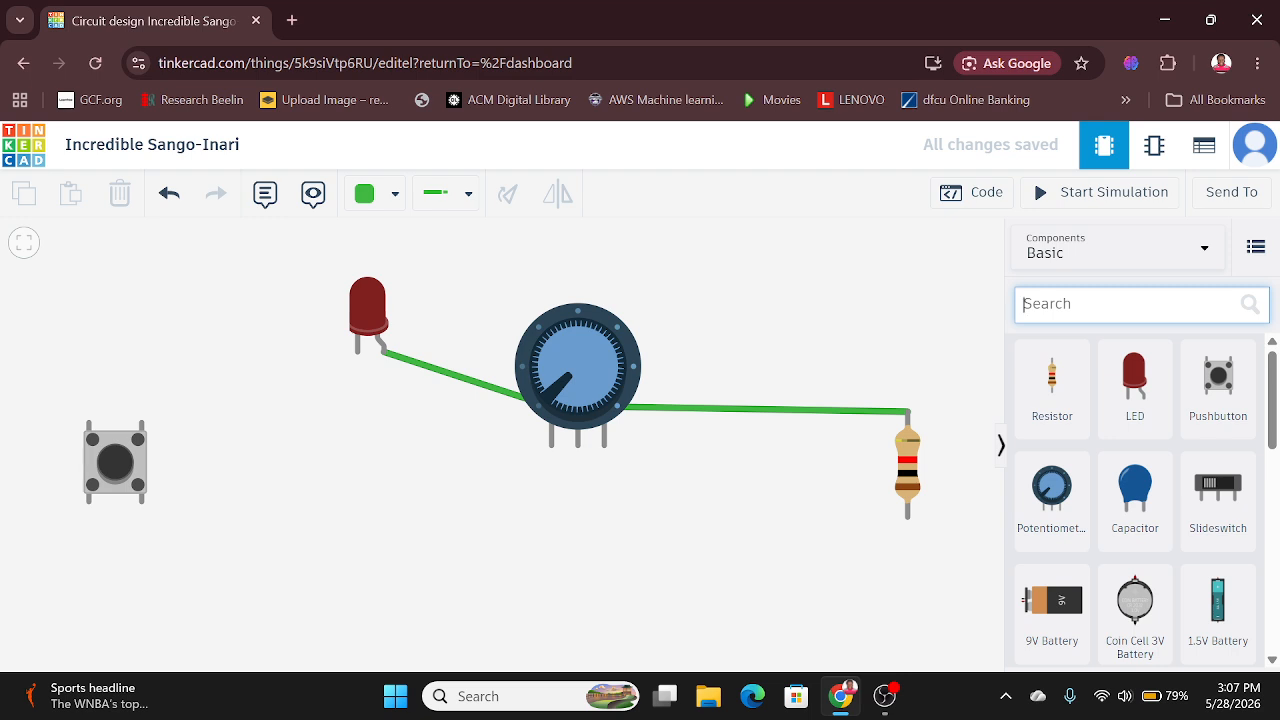
{"action": "type", "text": "ard"}
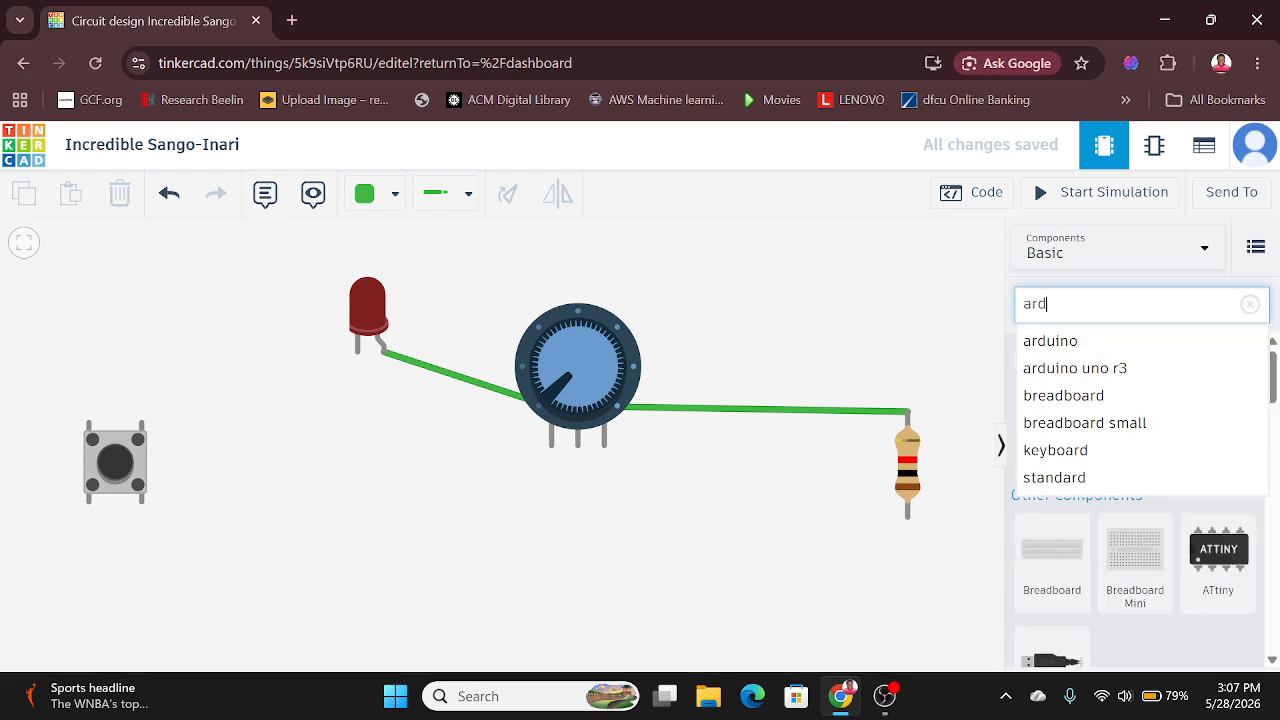
{"action": "left_click", "coordinate": [1036, 348]}
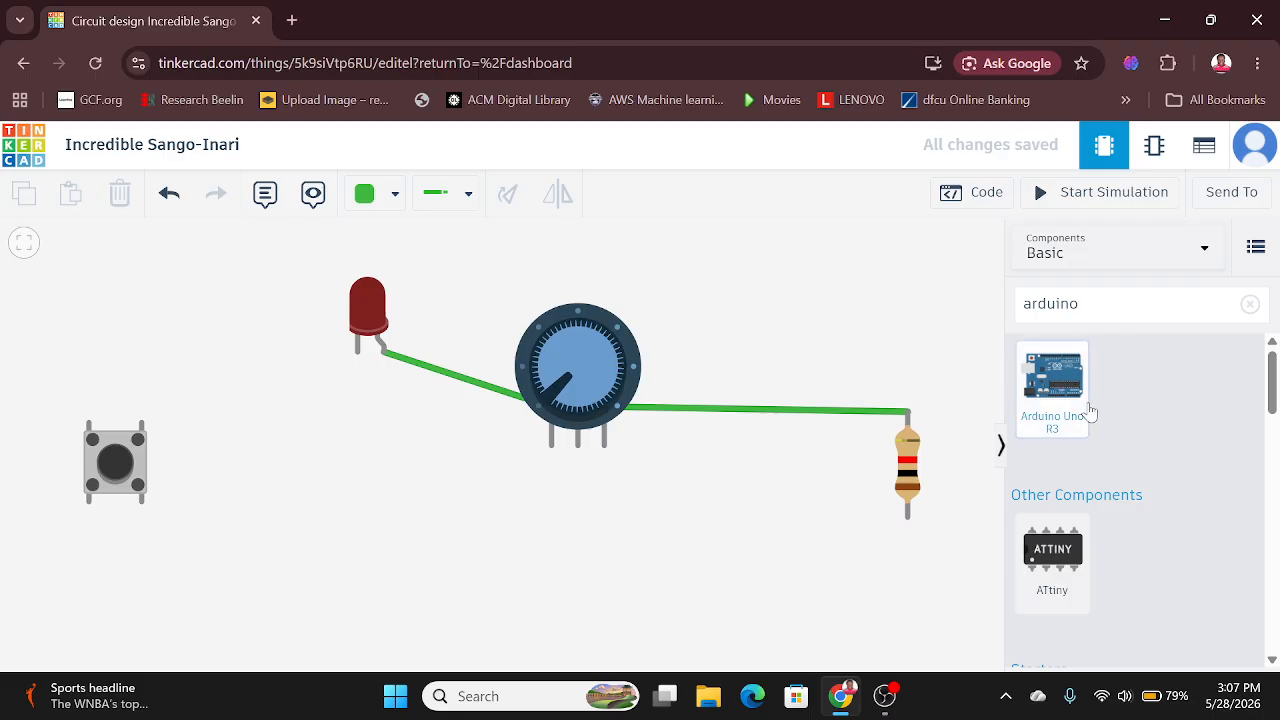
{"action": "left_click_drag", "start_coordinate": [1070, 393], "coordinate": [625, 511]}
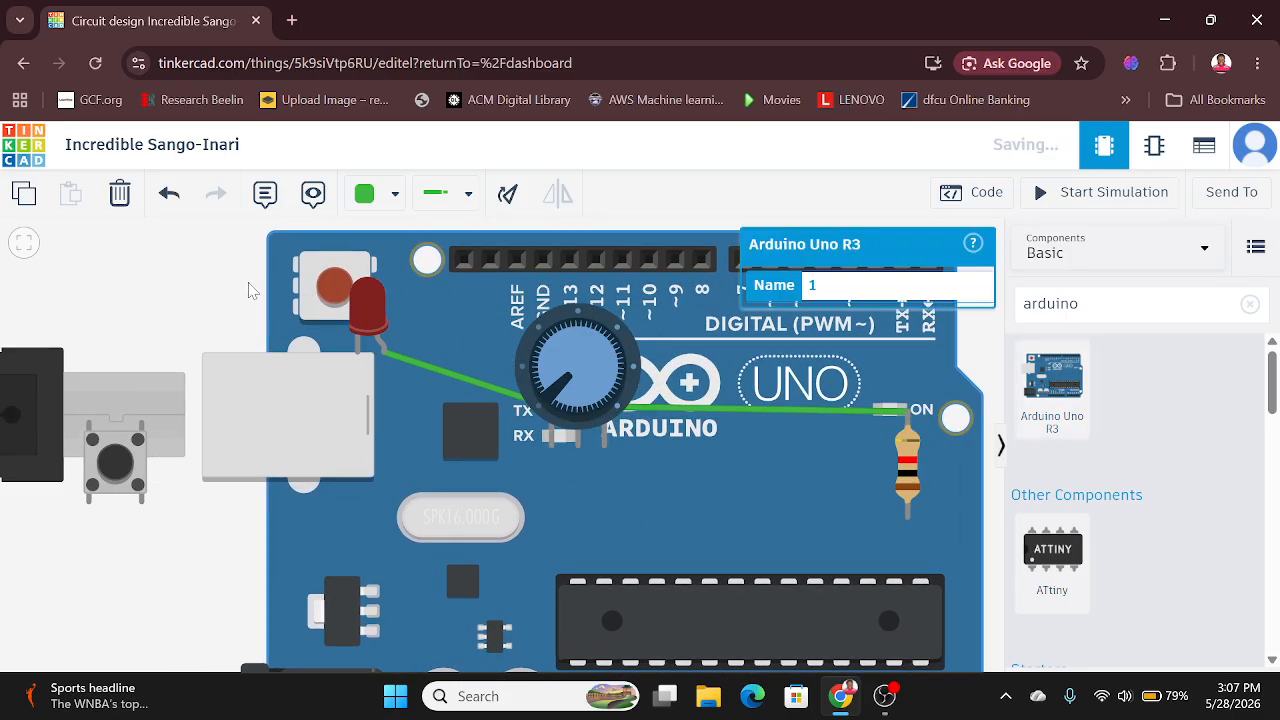
{"action": "left_click", "coordinate": [200, 289]}
{"action": "left_click", "coordinate": [26, 245]}
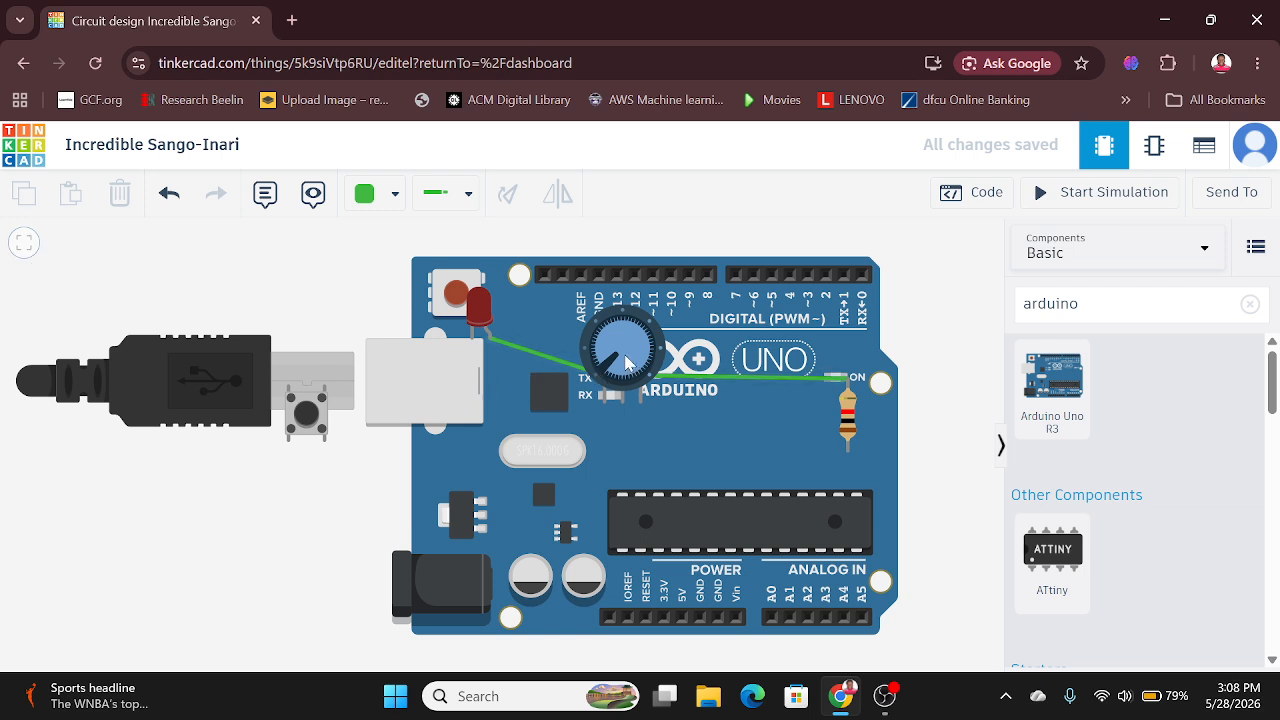
Step: Move the potentiometer and the LED off the Arduino board, below and above its USB cable
{"action": "left_click", "coordinate": [540, 435]}
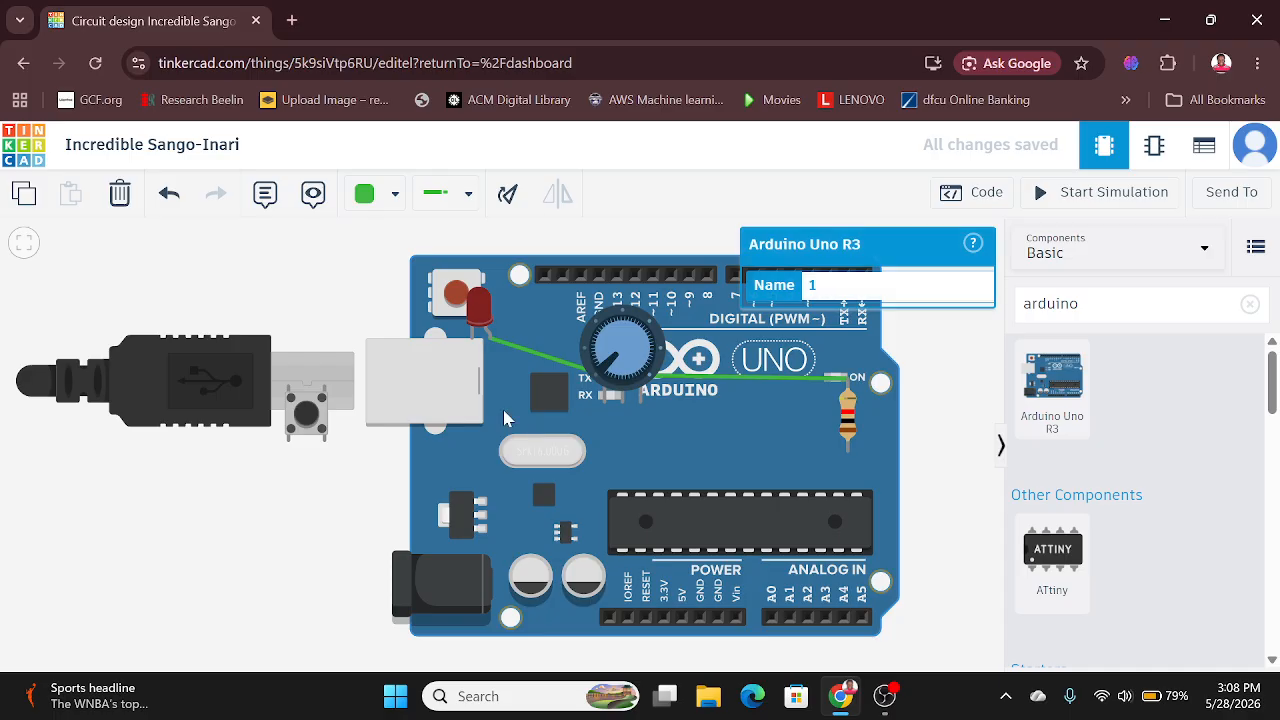
{"action": "left_click_drag", "start_coordinate": [613, 361], "coordinate": [129, 568]}
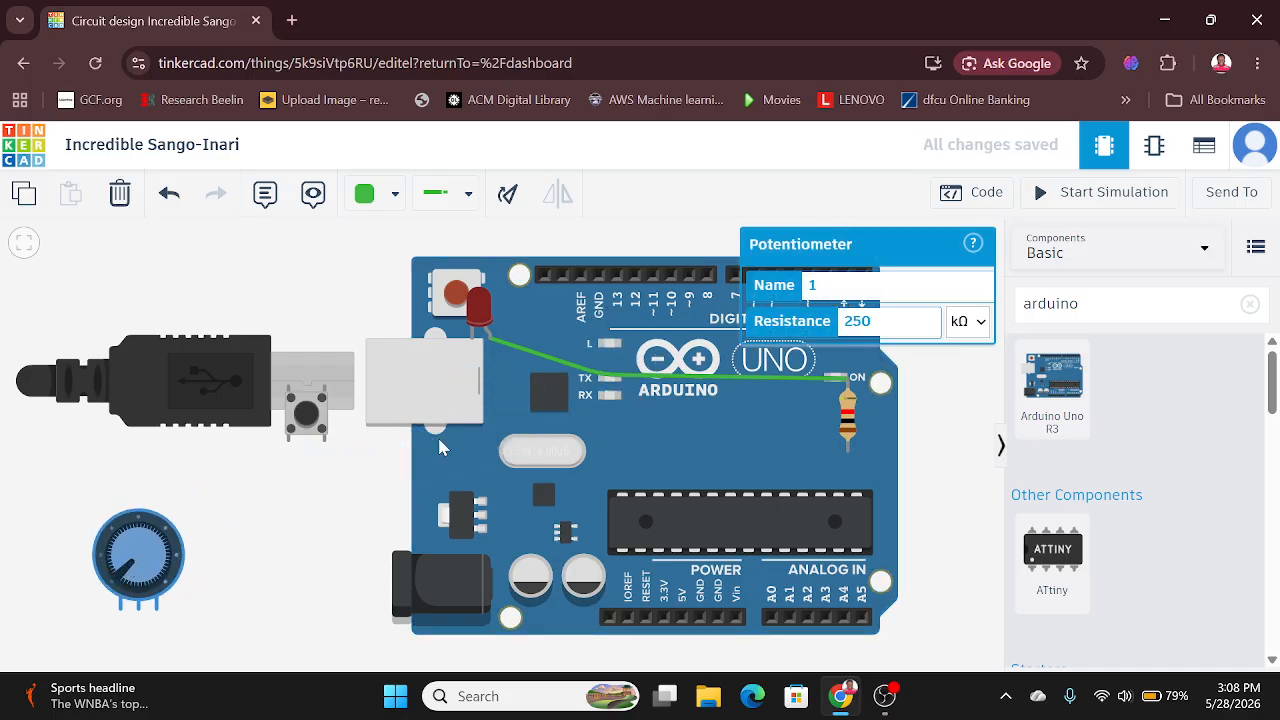
{"action": "left_click_drag", "start_coordinate": [484, 315], "coordinate": [193, 278]}
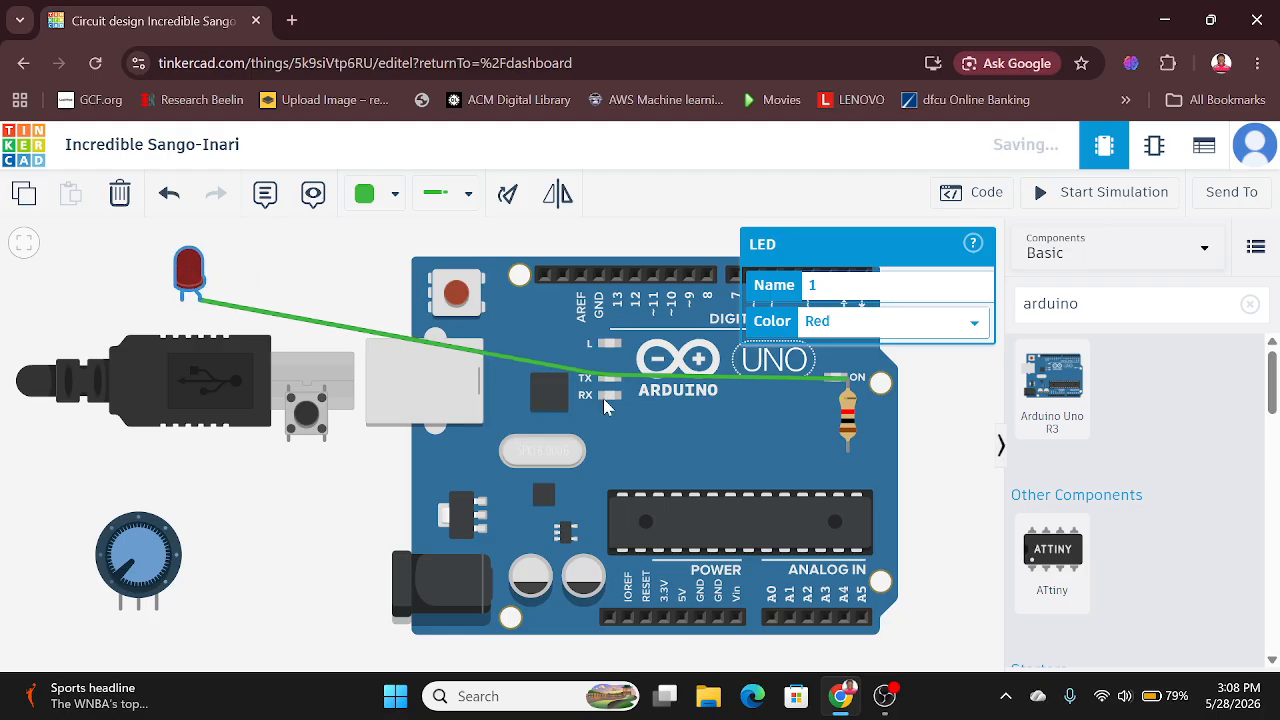
Step: Delete the green wire, the resistor, the LED and the potentiometer, keeping the Arduino and the pushbutton
{"action": "left_click", "coordinate": [355, 337]}
{"action": "key", "text": "Delete"}
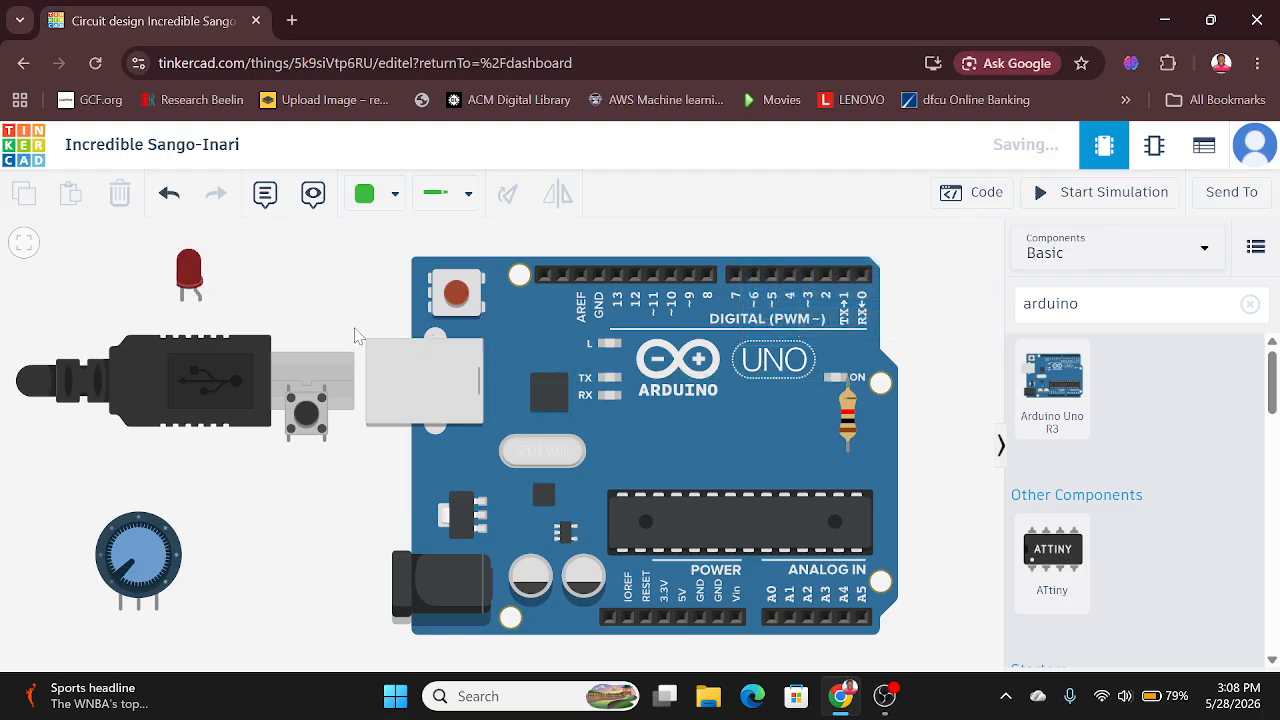
{"action": "left_click", "coordinate": [845, 420]}
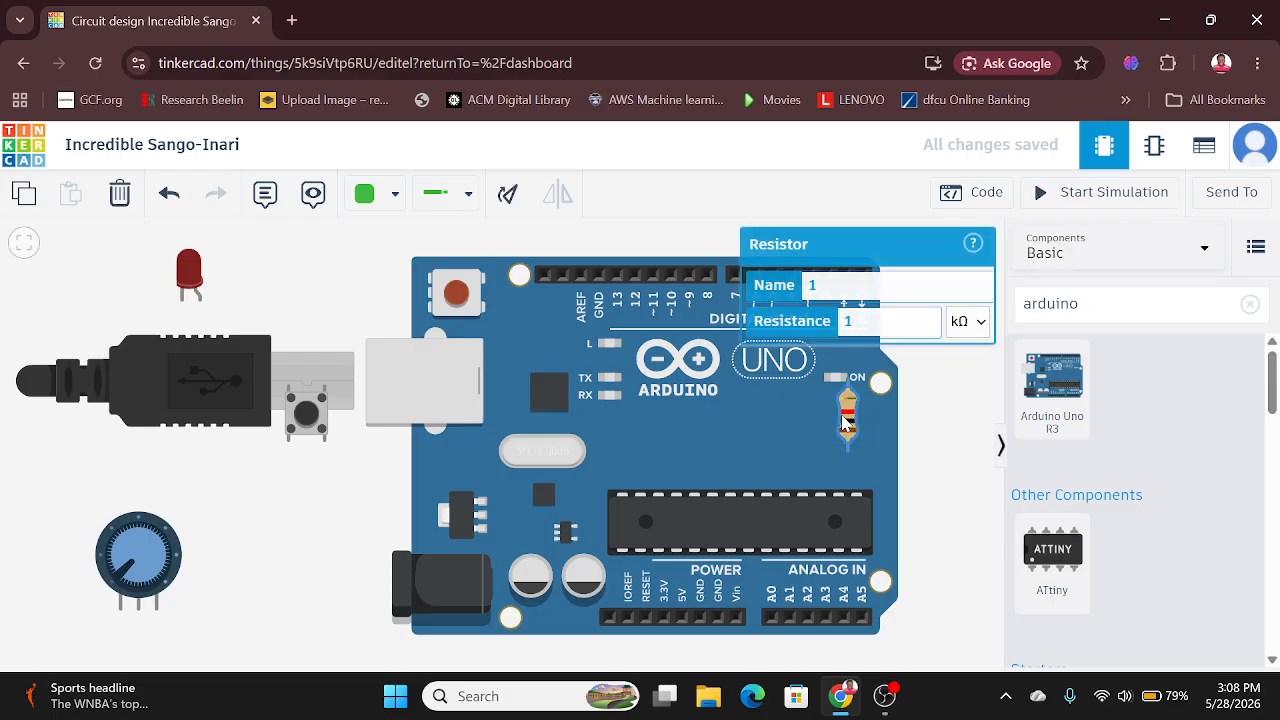
{"action": "key", "text": "Delete"}
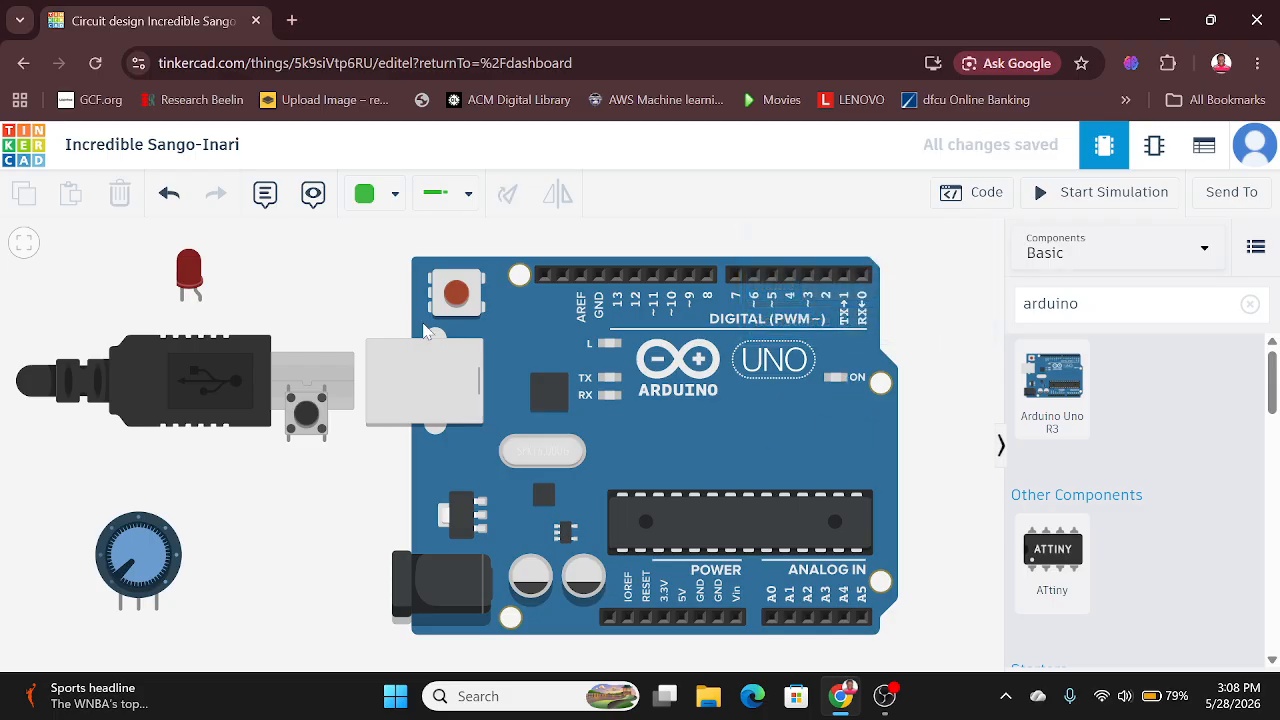
{"action": "left_click", "coordinate": [191, 280]}
{"action": "key", "text": "Delete"}
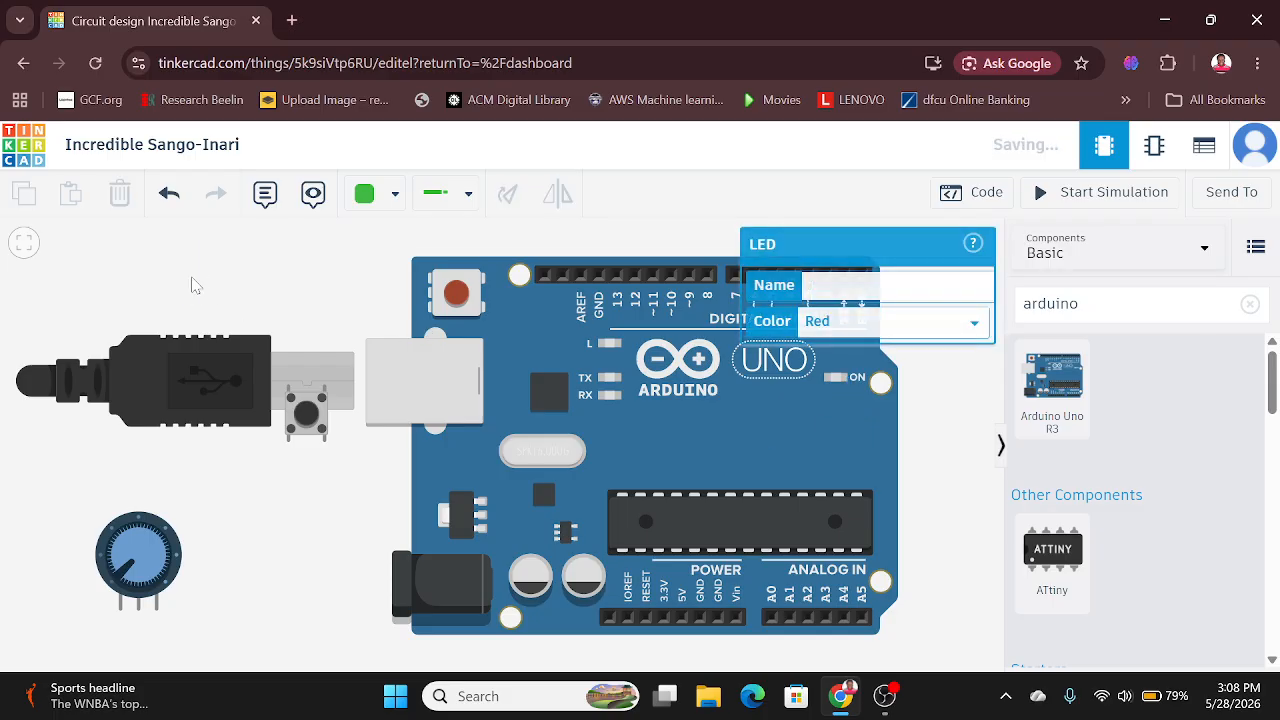
{"action": "left_click", "coordinate": [168, 543]}
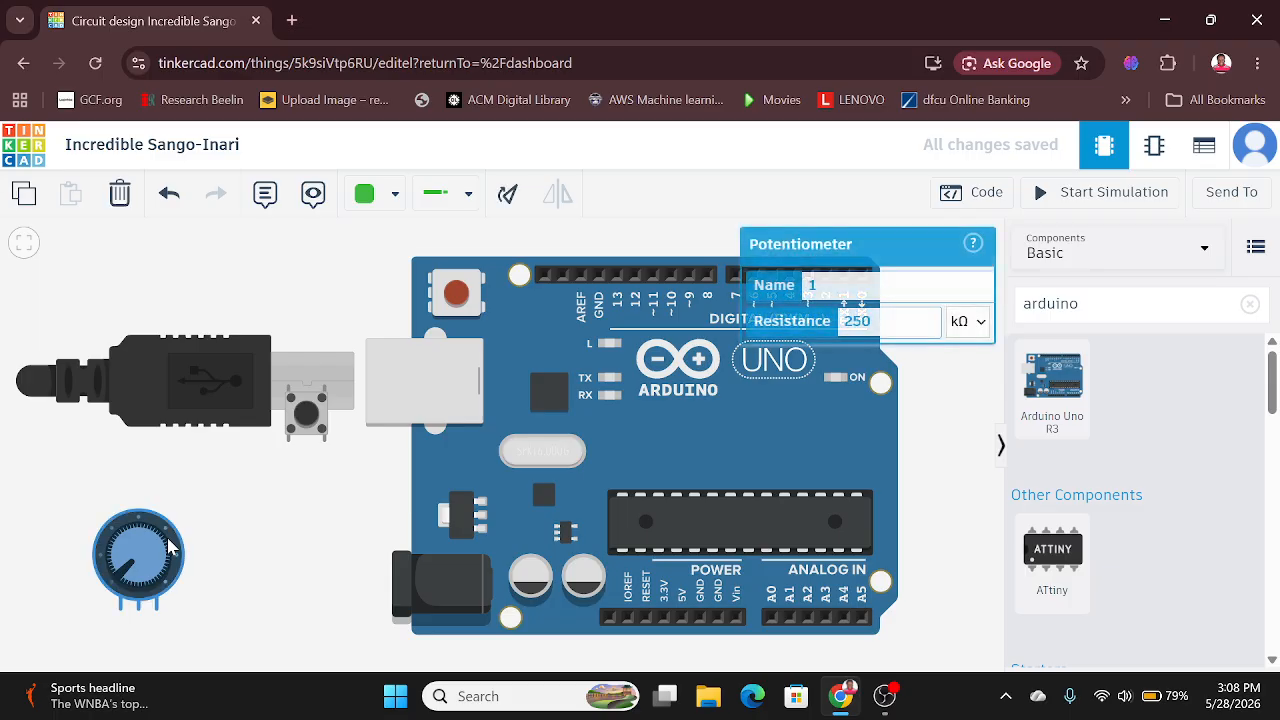
{"action": "key", "text": "Delete"}
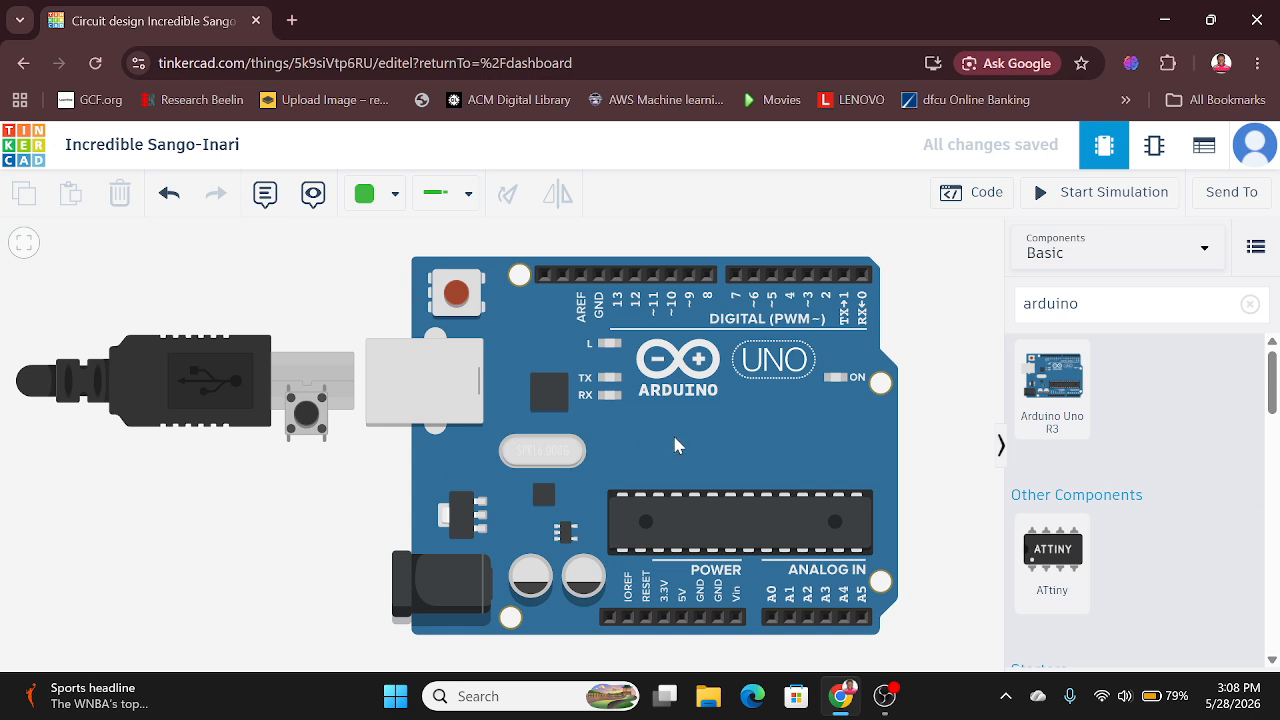
Step: Clear the component search and place a red LED just above the Arduino's digital pins near pin 13
{"action": "left_click", "coordinate": [1247, 306]}
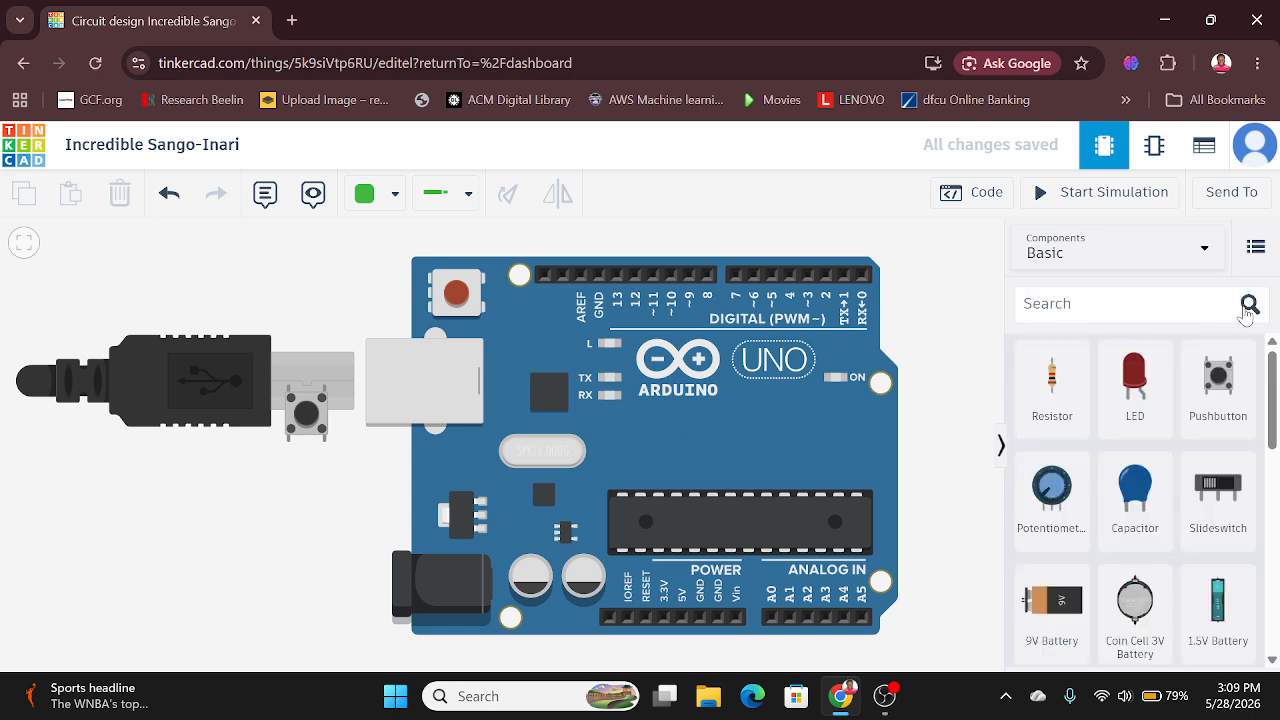
{"action": "left_click_drag", "start_coordinate": [1134, 390], "coordinate": [616, 252]}
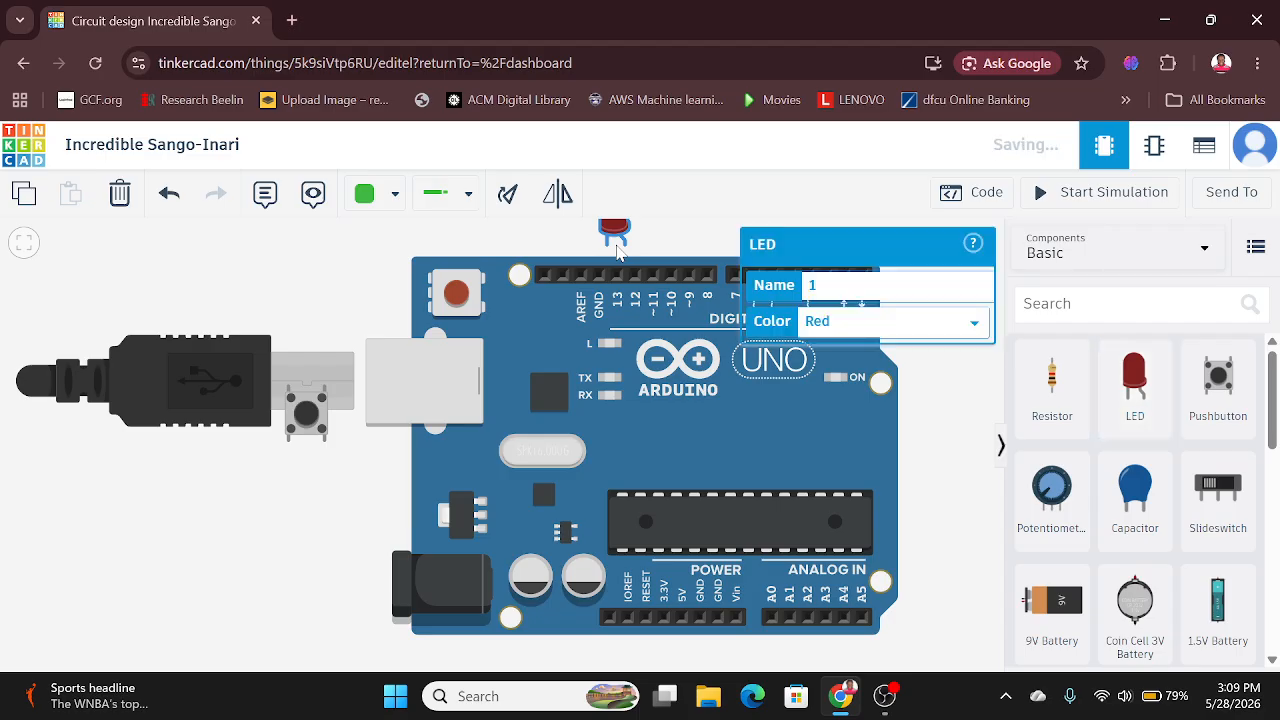
{"action": "left_click", "coordinate": [979, 523]}
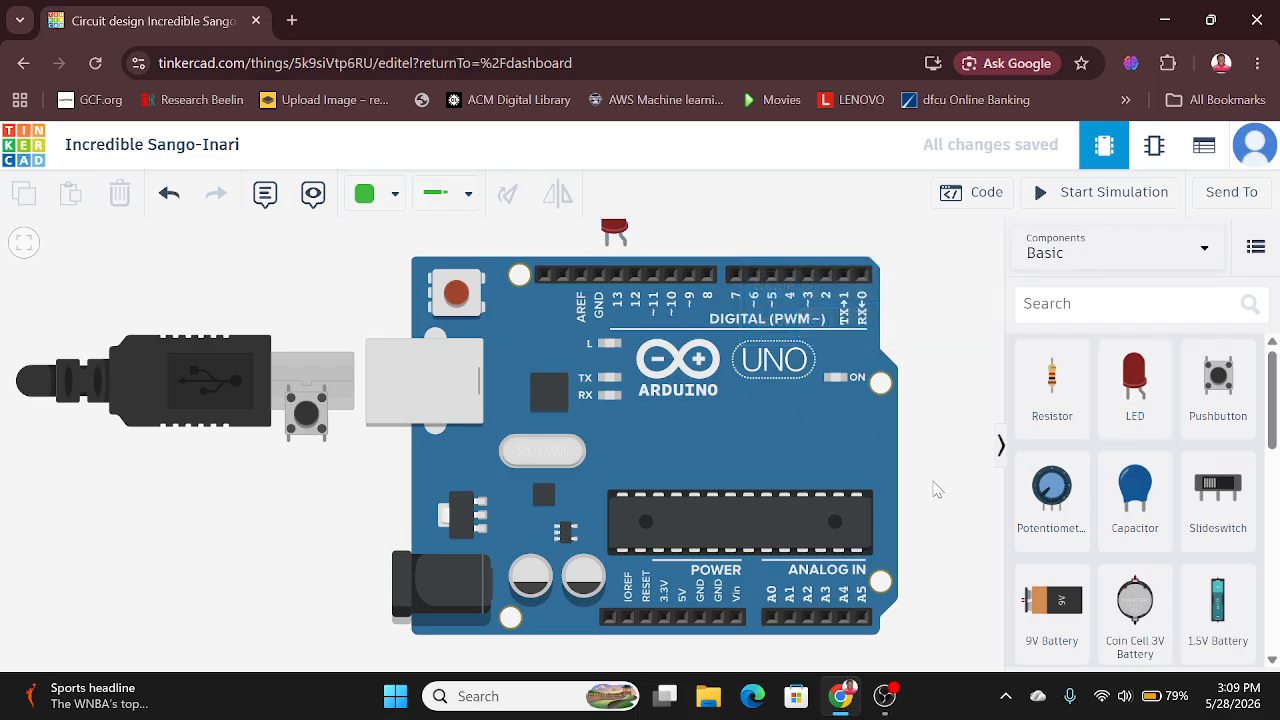
{"action": "left_click_drag", "start_coordinate": [937, 490], "coordinate": [932, 588]}
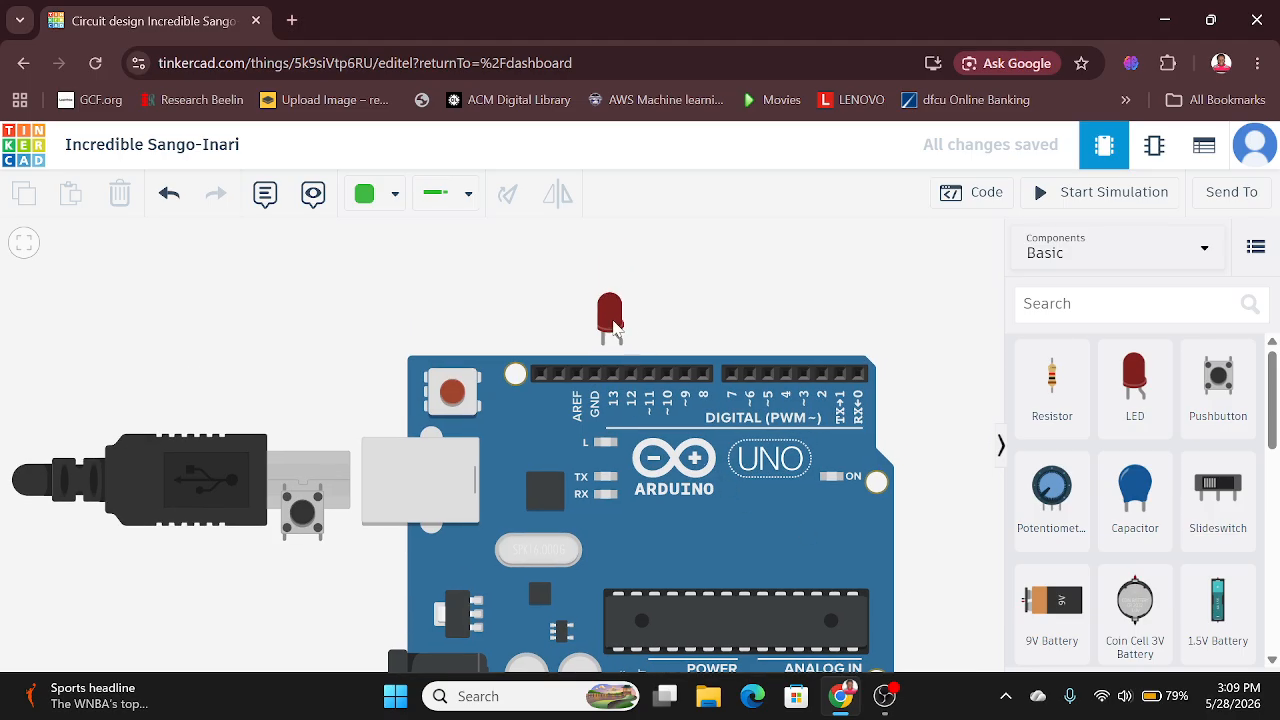
{"action": "left_click_drag", "start_coordinate": [615, 322], "coordinate": [624, 308]}
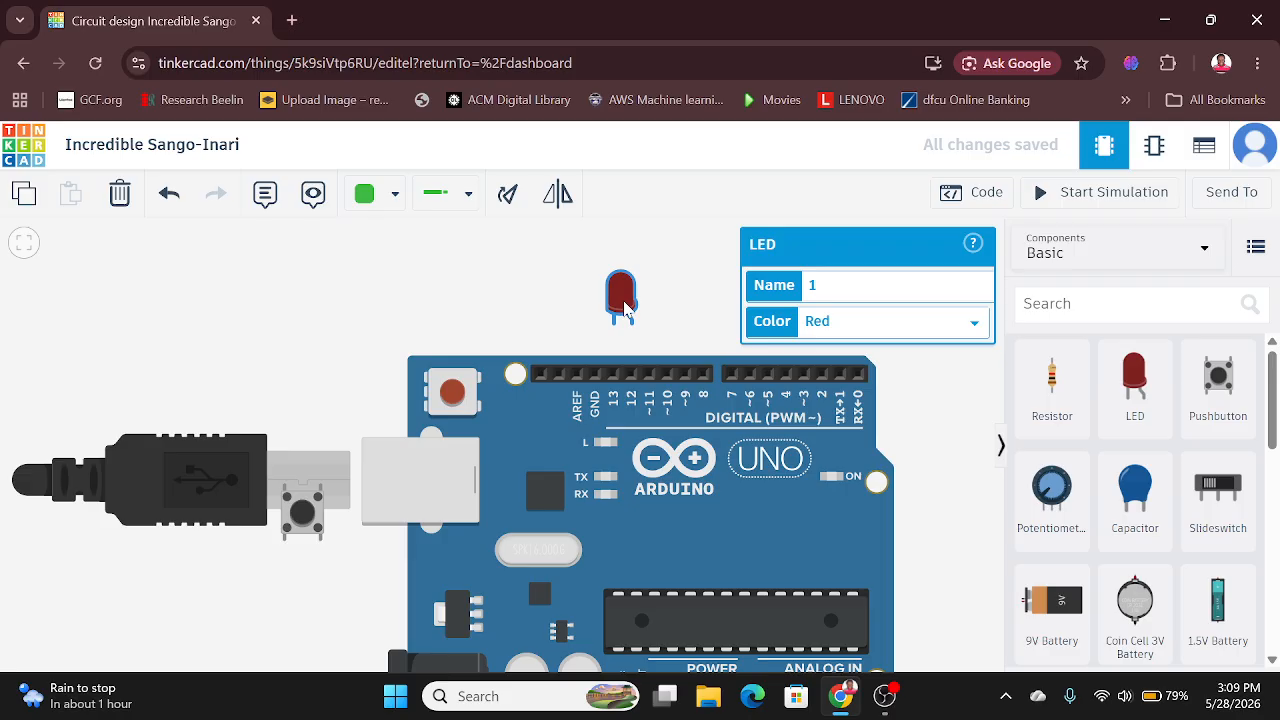
Step: Wire the LED's cathode to the Arduino's GND pin and its anode to digital pin 13
{"action": "left_click", "coordinate": [481, 305]}
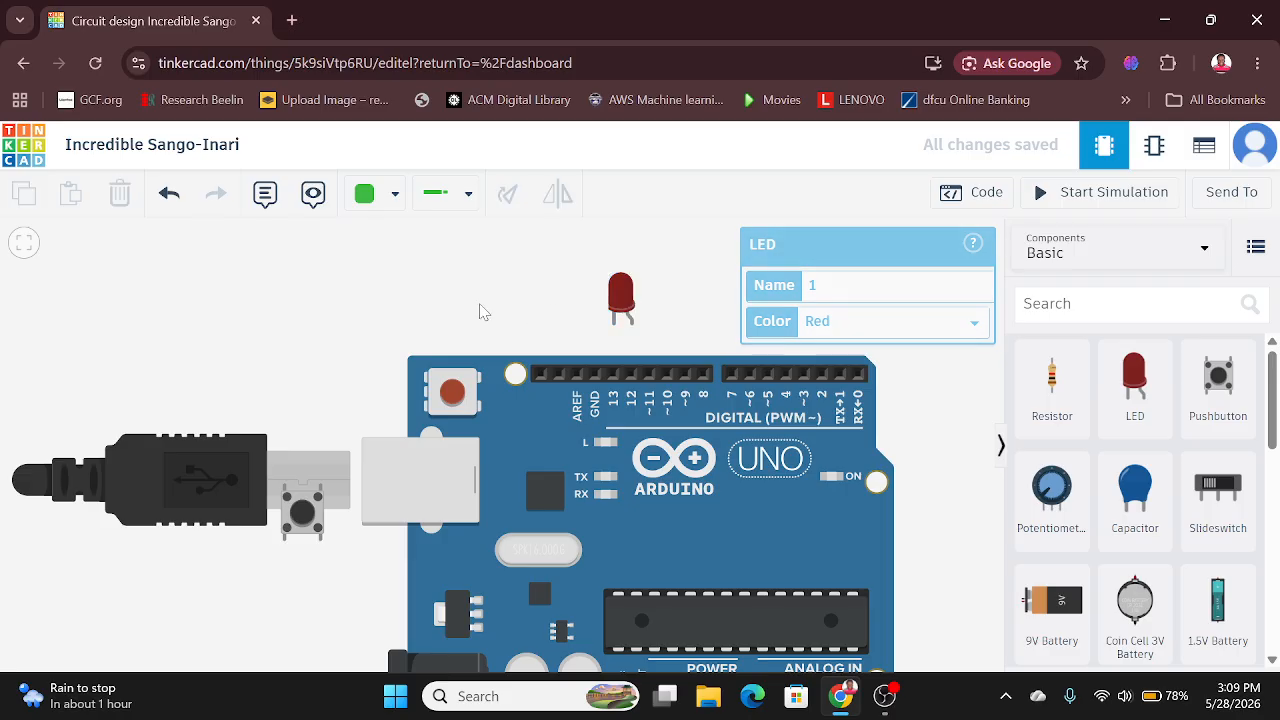
{"action": "left_click", "coordinate": [615, 324]}
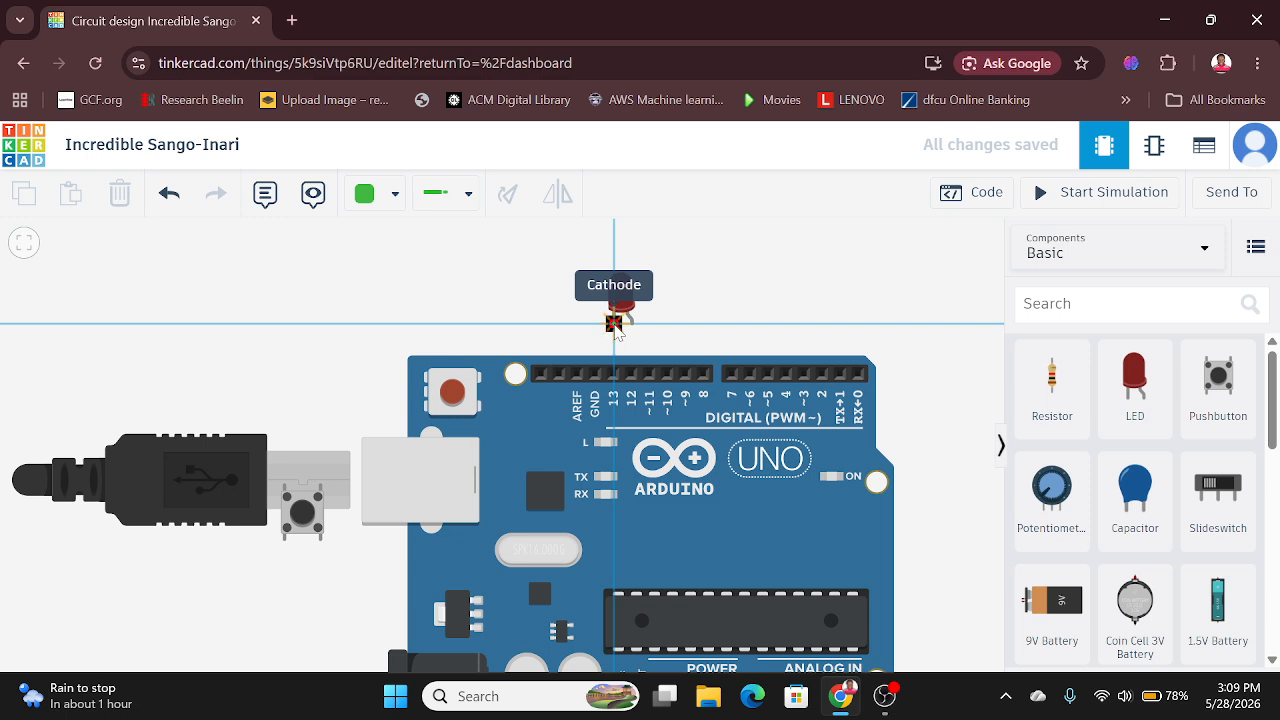
{"action": "left_click", "coordinate": [595, 378]}
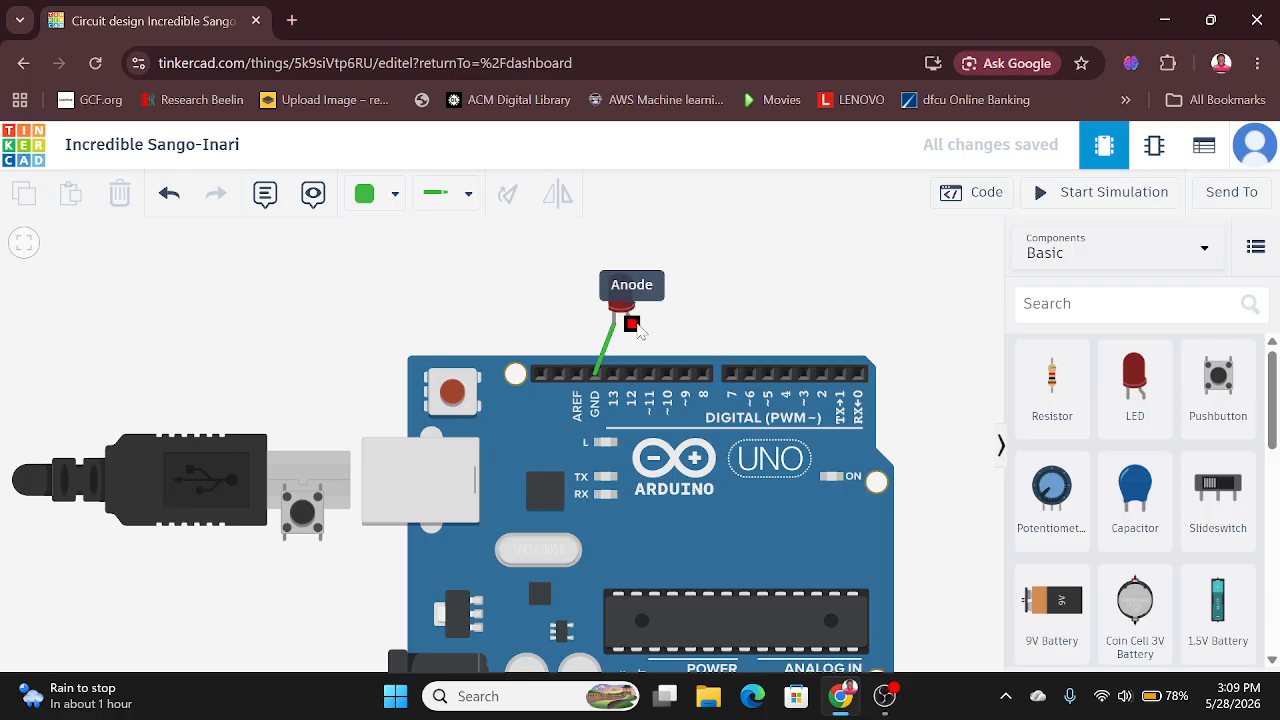
{"action": "left_click", "coordinate": [632, 324]}
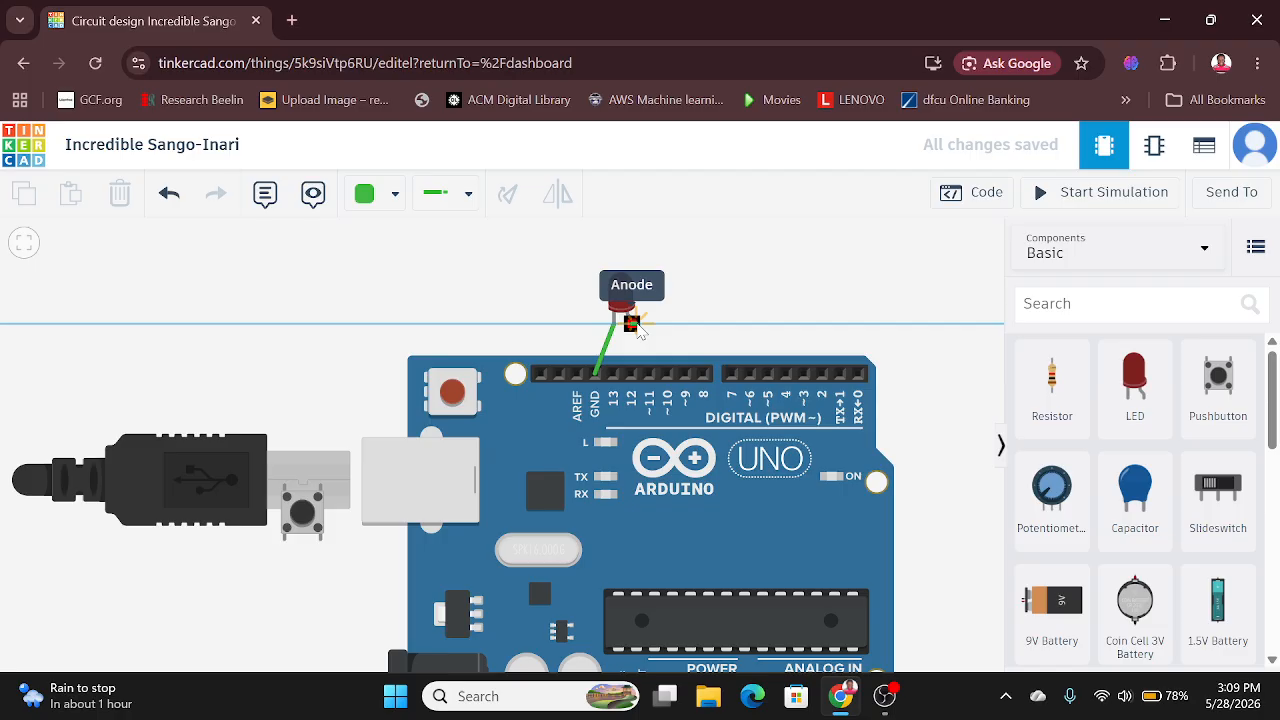
{"action": "left_click", "coordinate": [614, 378]}
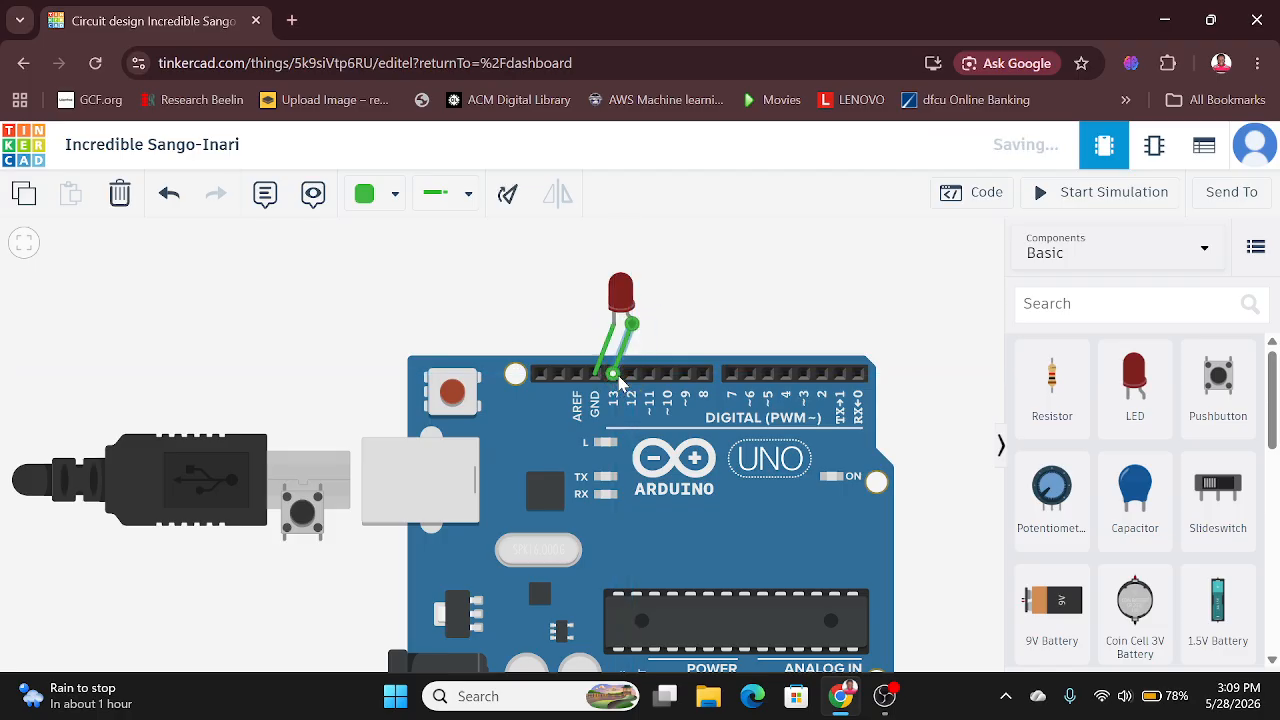
{"action": "left_click", "coordinate": [726, 338]}
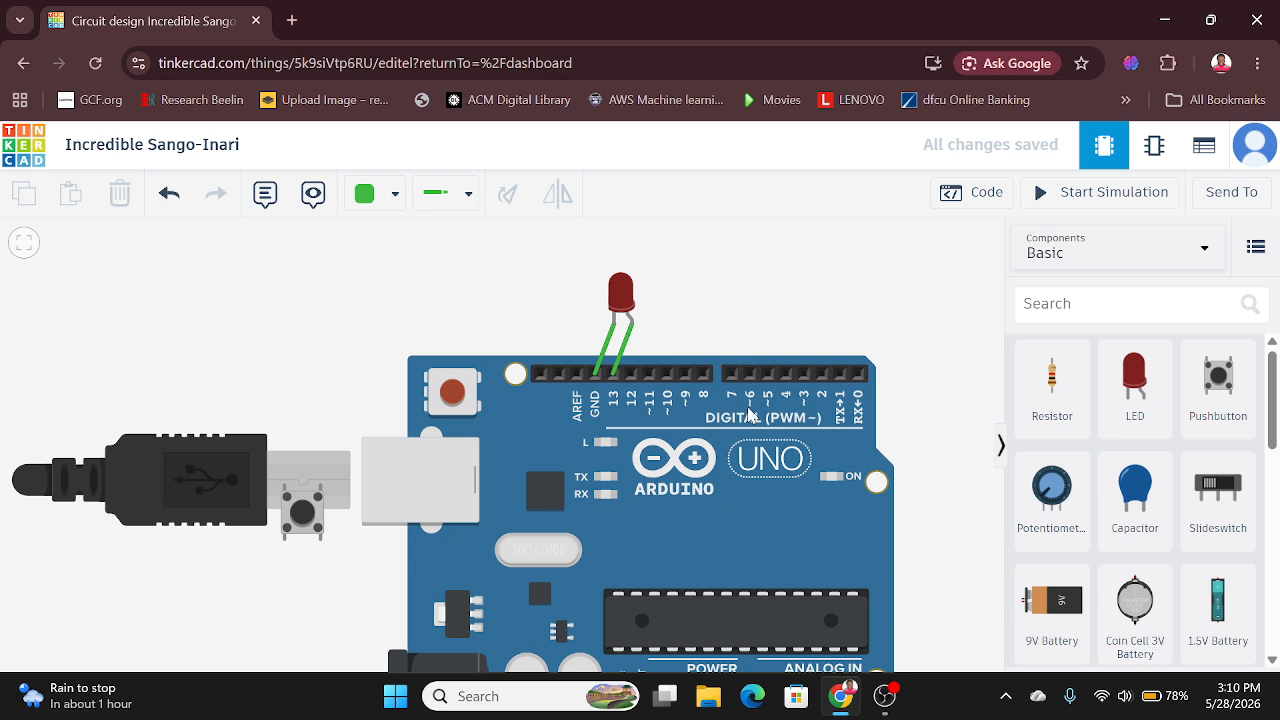
Step: Shift the Arduino board slightly up toward the LED and start the circuit simulation
{"action": "left_click_drag", "start_coordinate": [749, 421], "coordinate": [744, 402]}
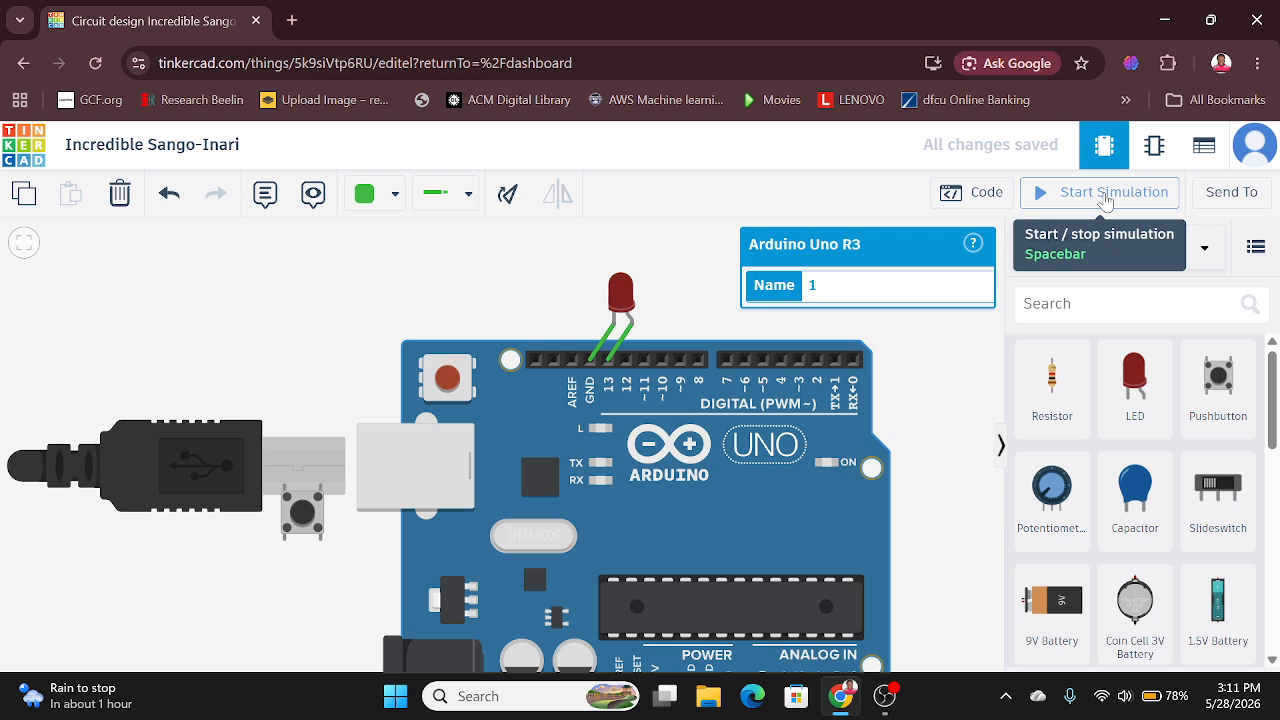
{"action": "left_click", "coordinate": [1104, 199]}
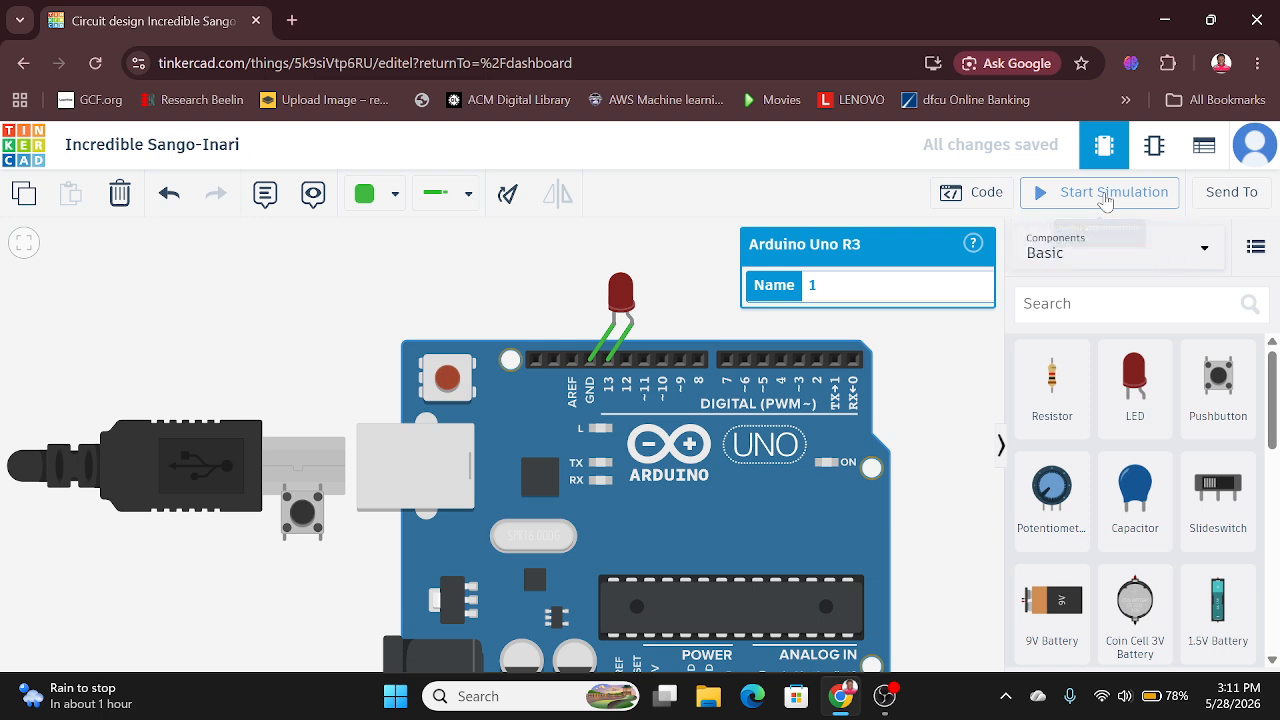